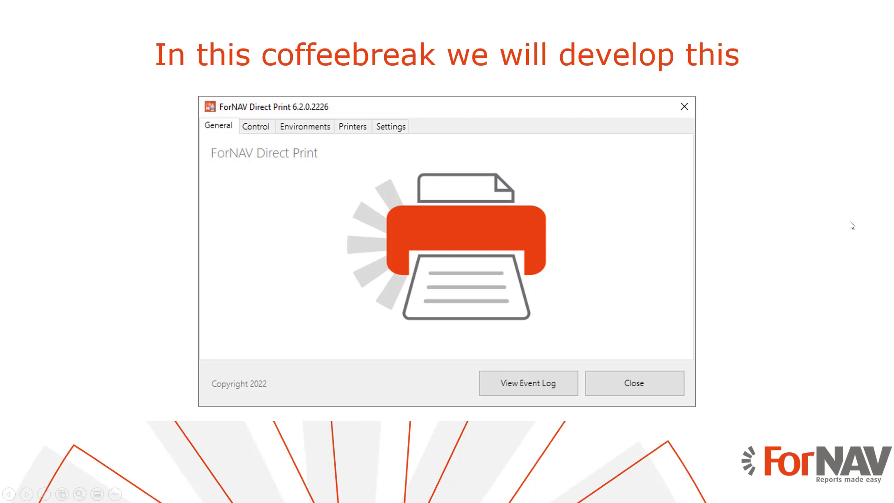
key(Right)
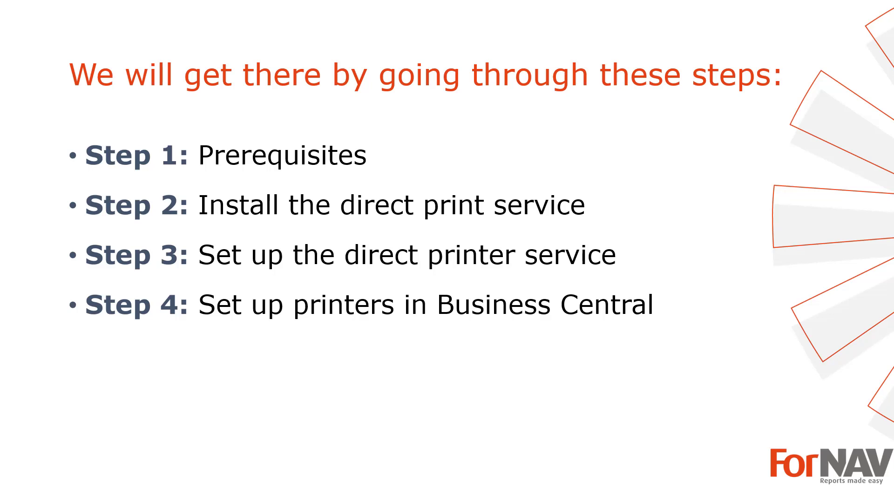
click(860, 309)
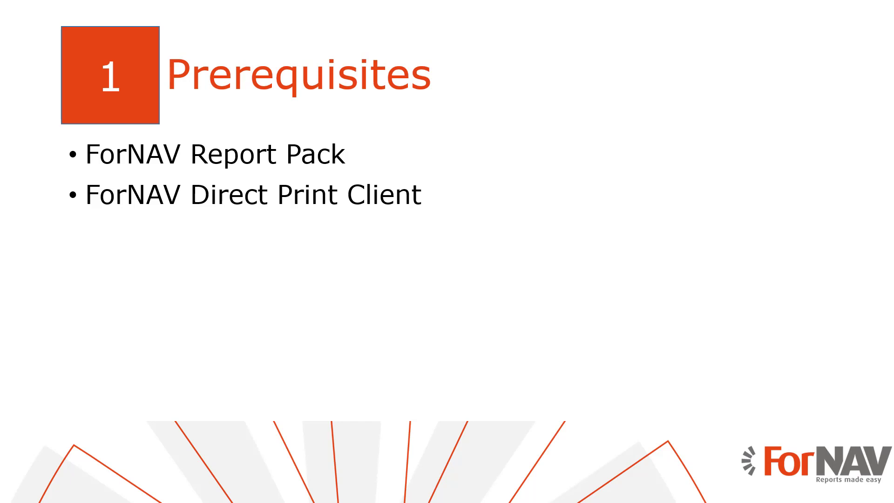
click(852, 277)
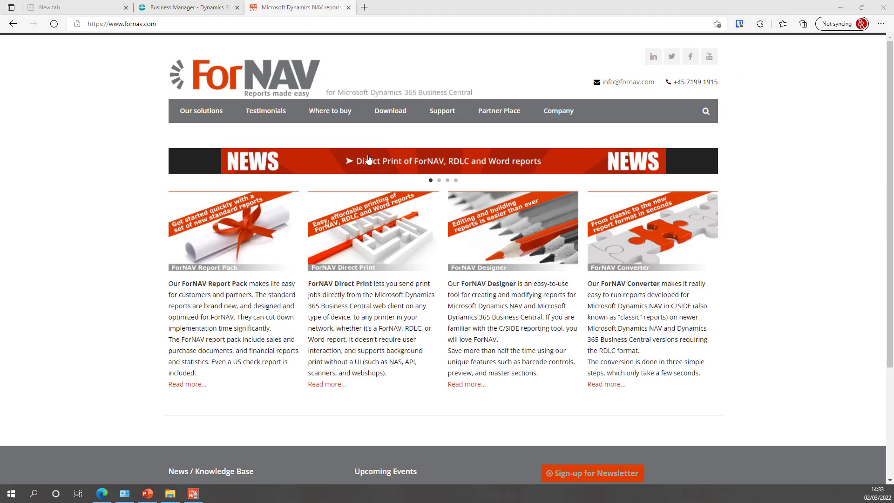
- Go to the ForNAV download page for Direct Print, Designer & Converter and look over the version 6.2.0.2226 download
mouse_move(390, 114)
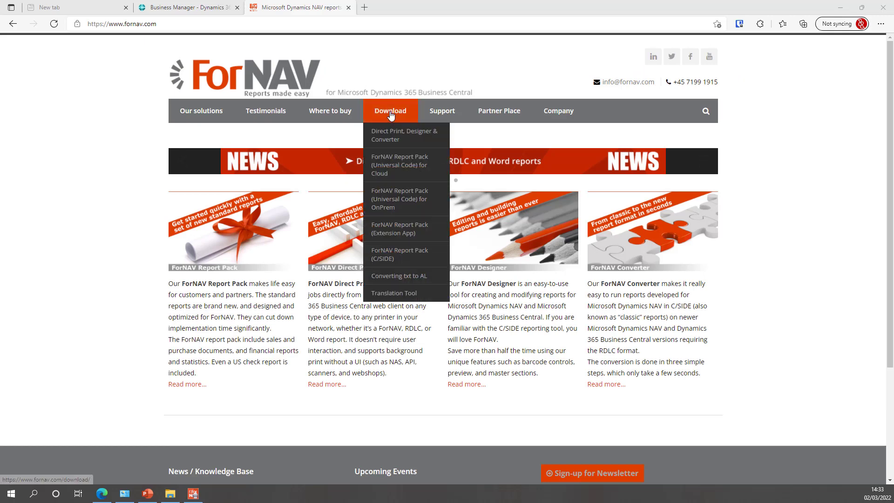
click(412, 139)
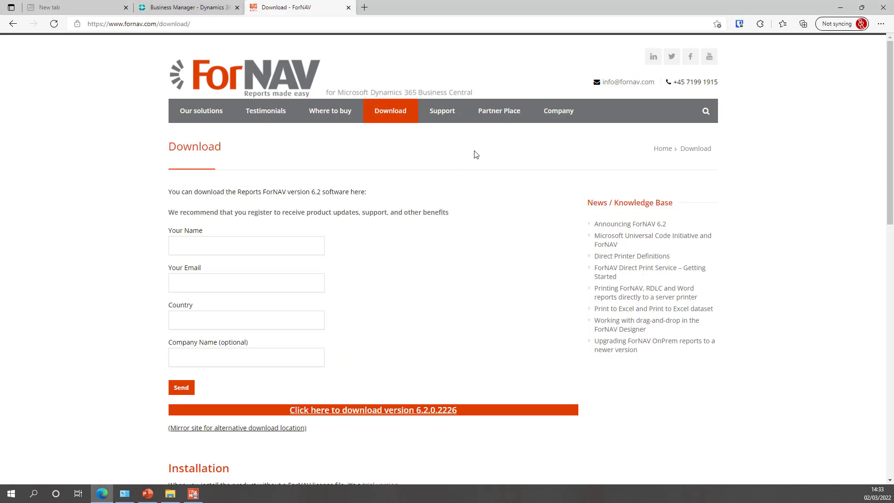
scroll(473, 153, down, 4)
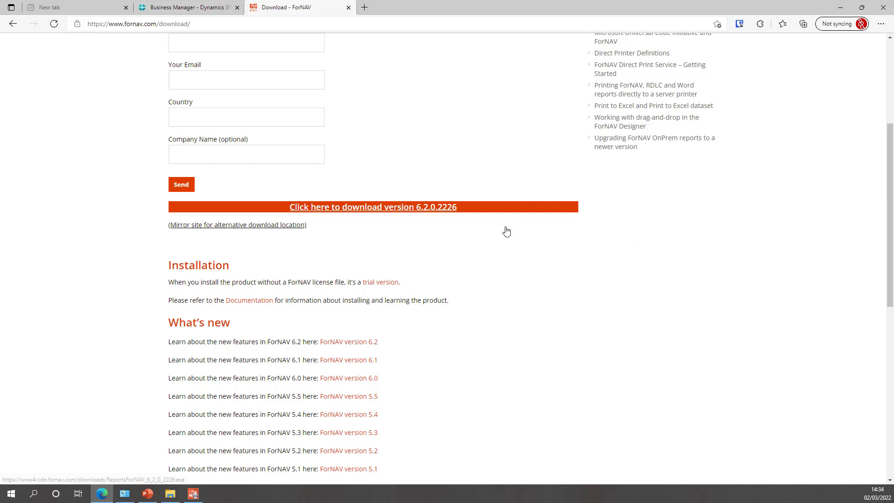
- Run the ReportsForNAV_6_2_0_2226 (1).exe installer from the Coffeebreak downloads folder and accept the license agreement
click(169, 497)
click(697, 203)
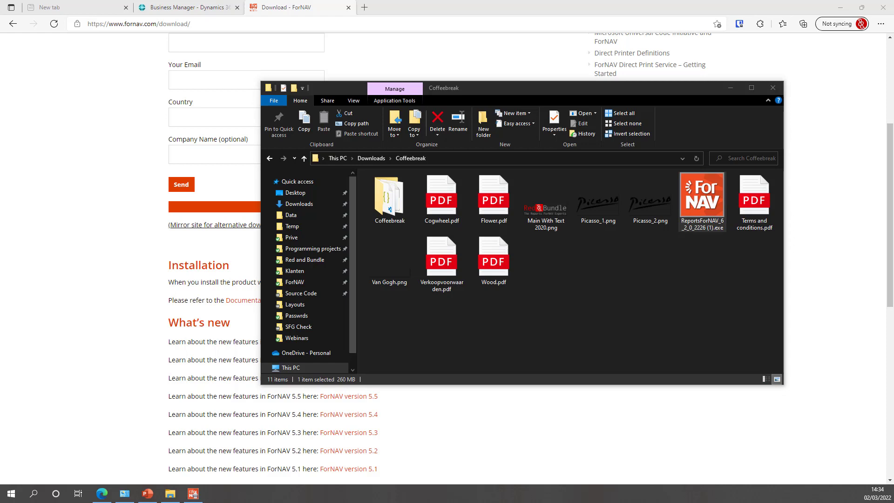
drag(574, 145, 439, 146)
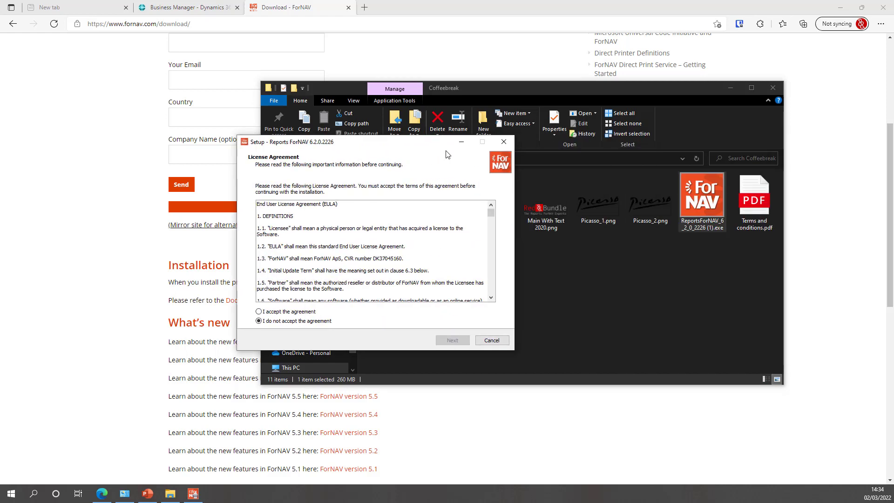
click(274, 313)
click(465, 339)
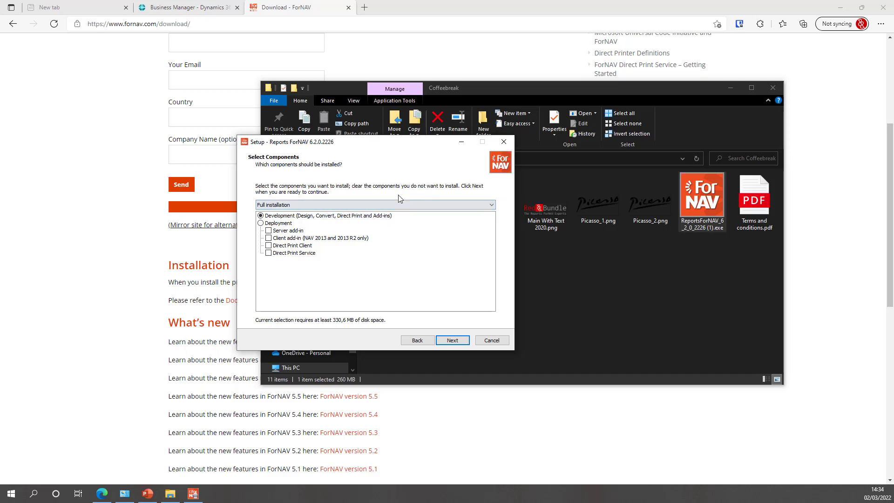
- Choose only the Direct Print Service deployment component, review the installation summary and exit setup without installing
click(269, 253)
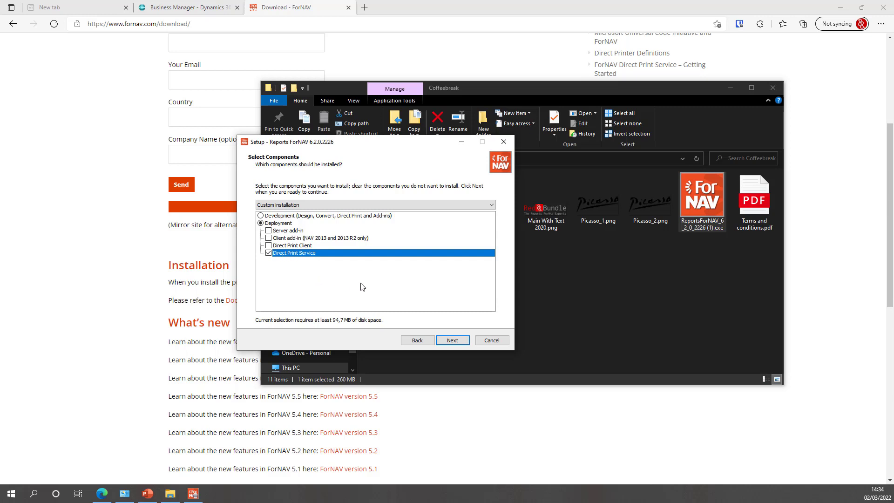
click(443, 338)
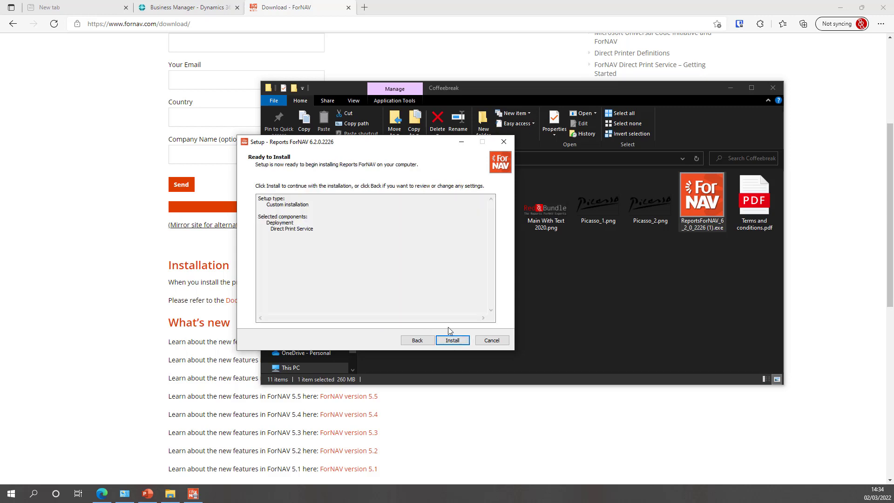
click(504, 336)
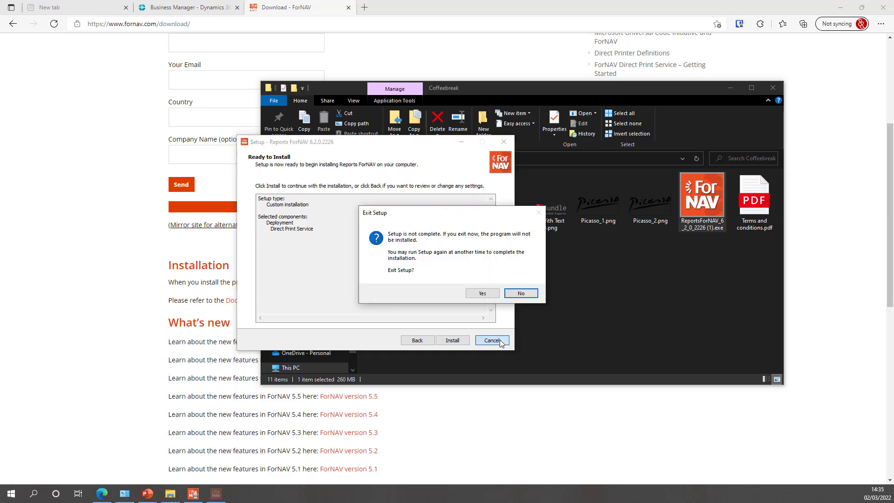
click(492, 294)
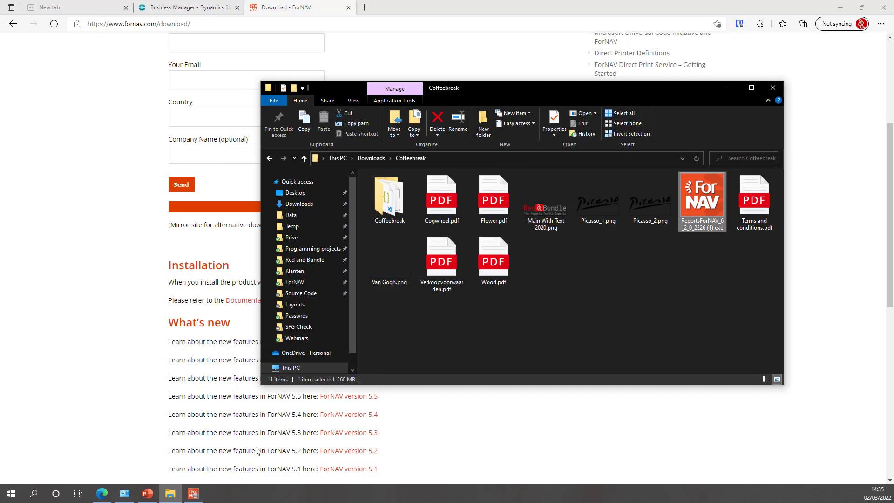
- Switch to ForNAV Direct Print, review its service control, environments and local printers, and close it
click(203, 494)
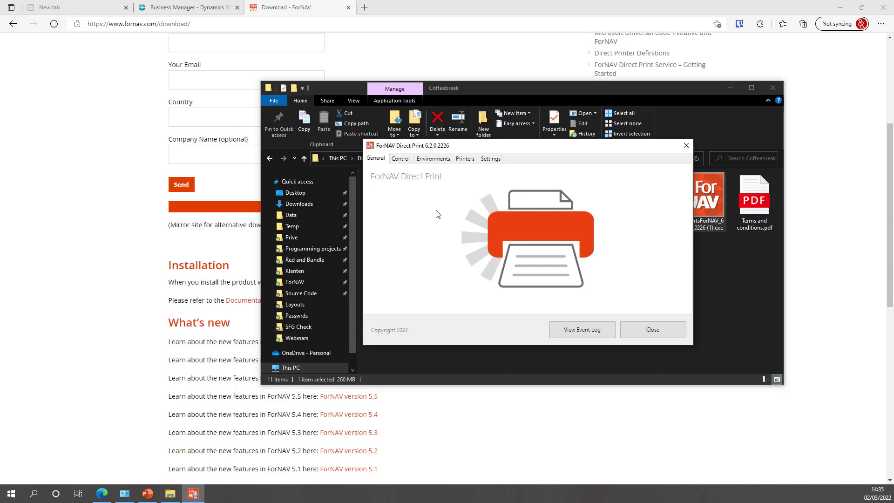
click(401, 159)
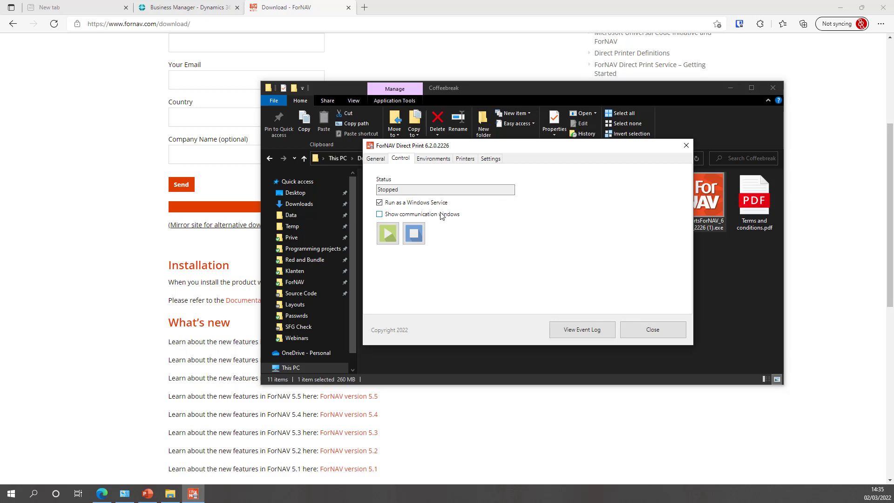
click(438, 160)
click(466, 159)
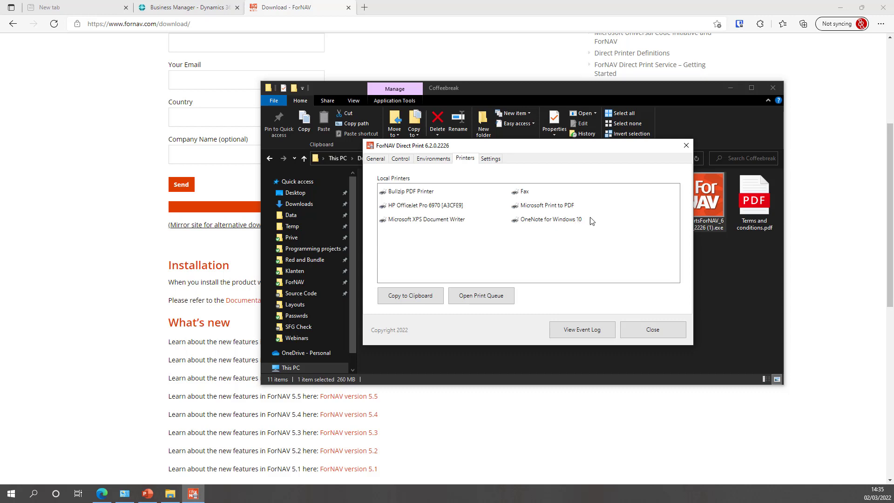
click(665, 331)
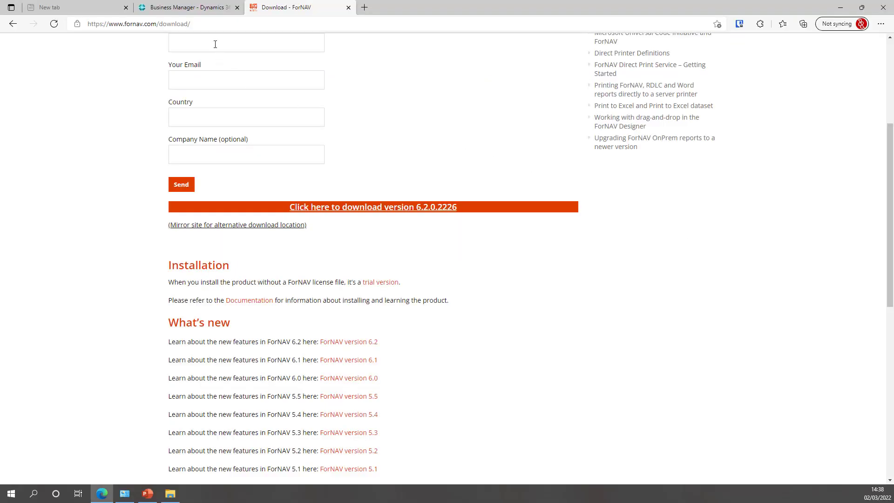
- Switch to Dynamics 365 Business Central, search for "for dir pr se" and open ForNAV Direct Print Setup
click(194, 8)
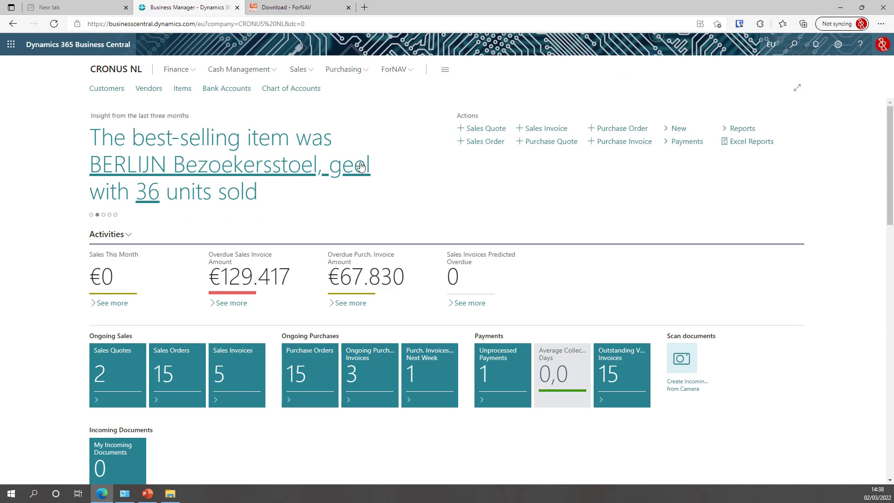
click(793, 45)
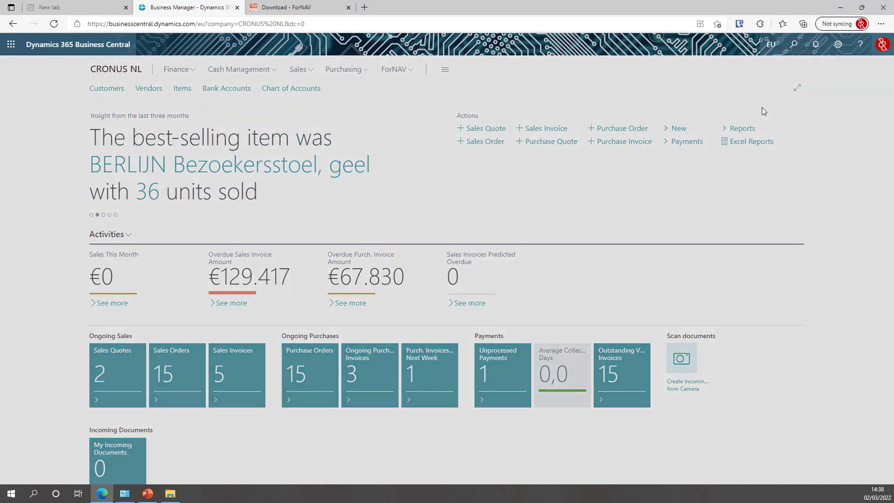
text(for dir pr se)
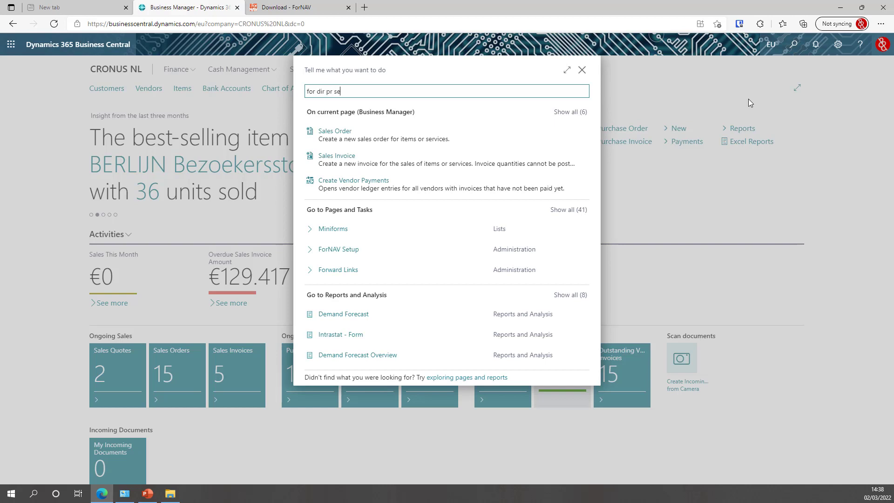
key(Down)
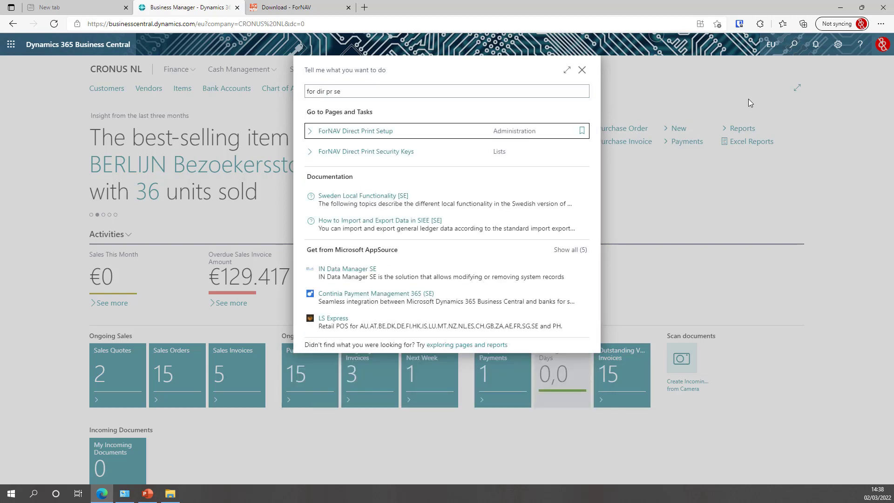
key(Return)
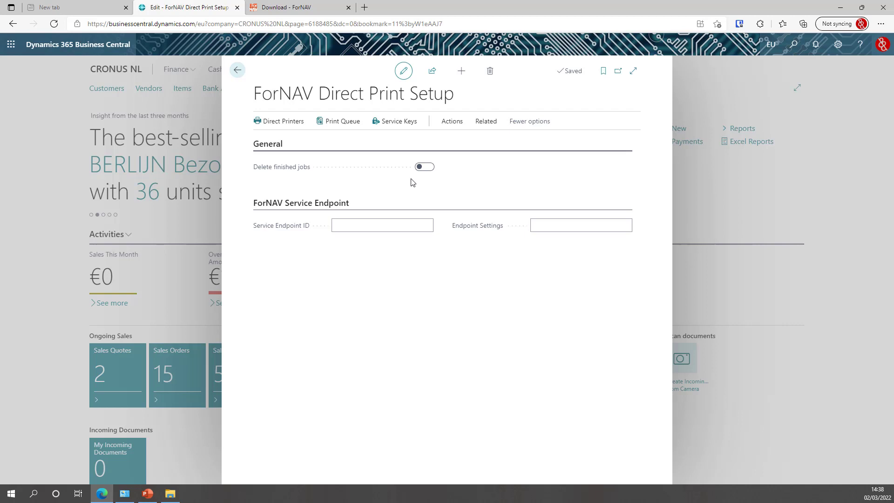
- Create a new Direct Print service key and download its configuration file
click(402, 127)
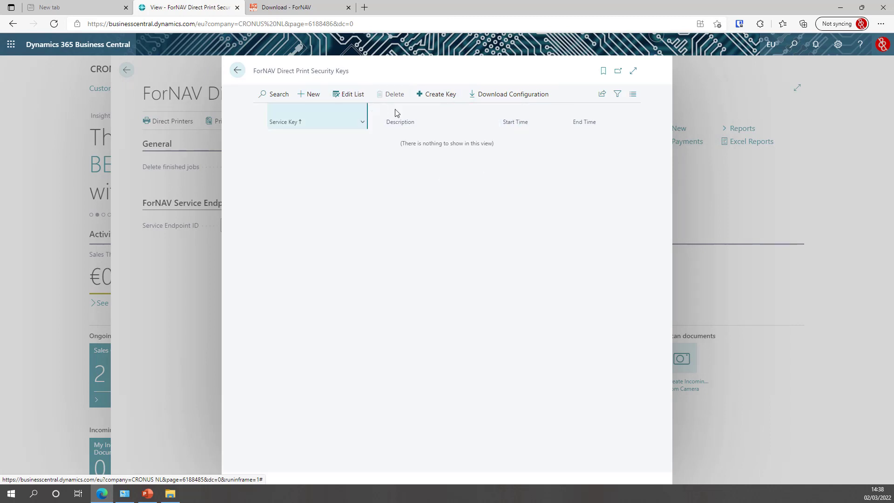
click(433, 95)
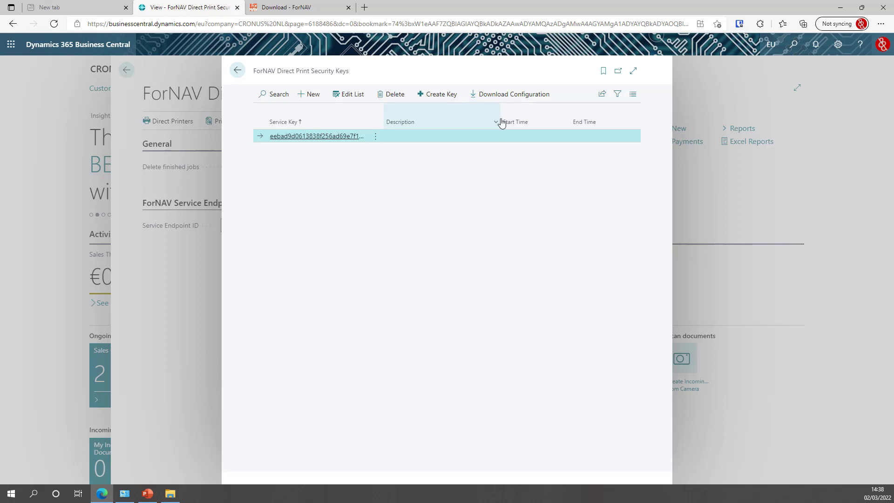
click(511, 97)
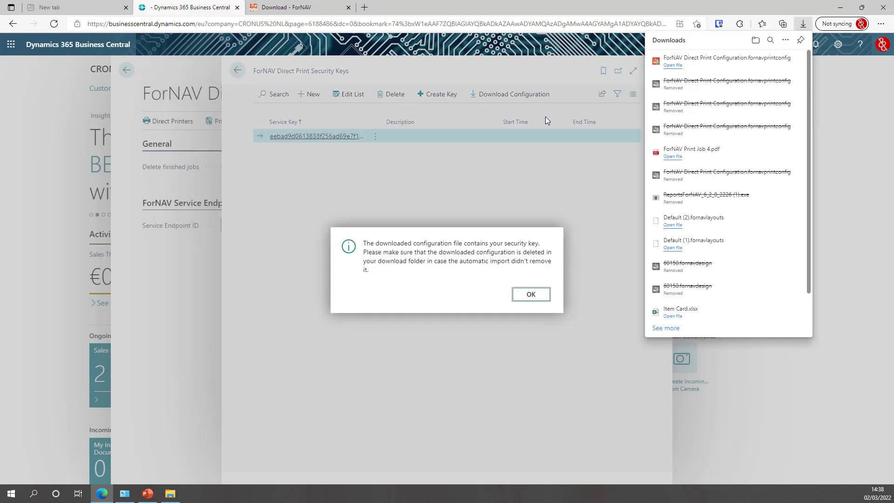
- Import the downloaded configuration into ForNAV Direct Print, check its Business Central environments, and dismiss the security notice in Business Central
click(674, 65)
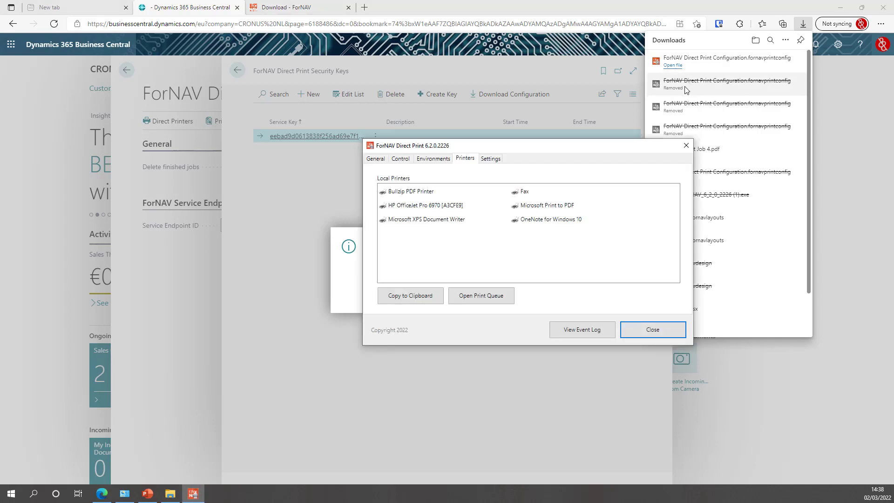
click(433, 158)
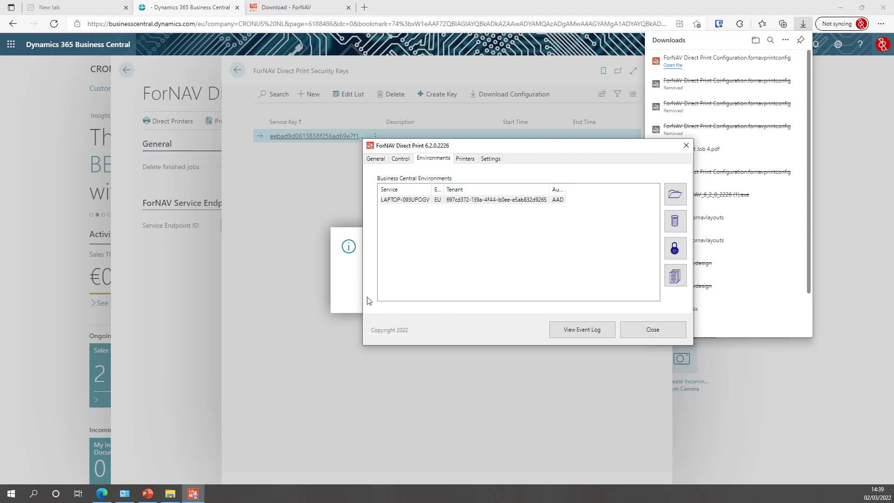
click(353, 291)
click(352, 291)
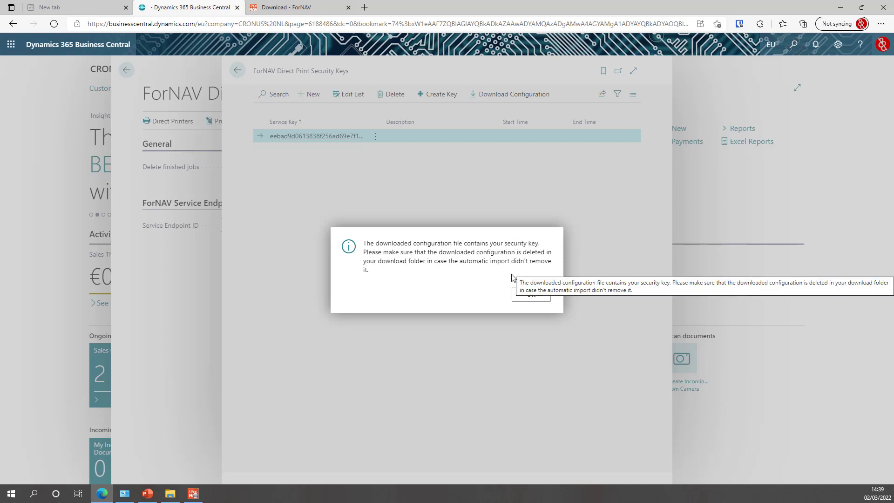
click(530, 302)
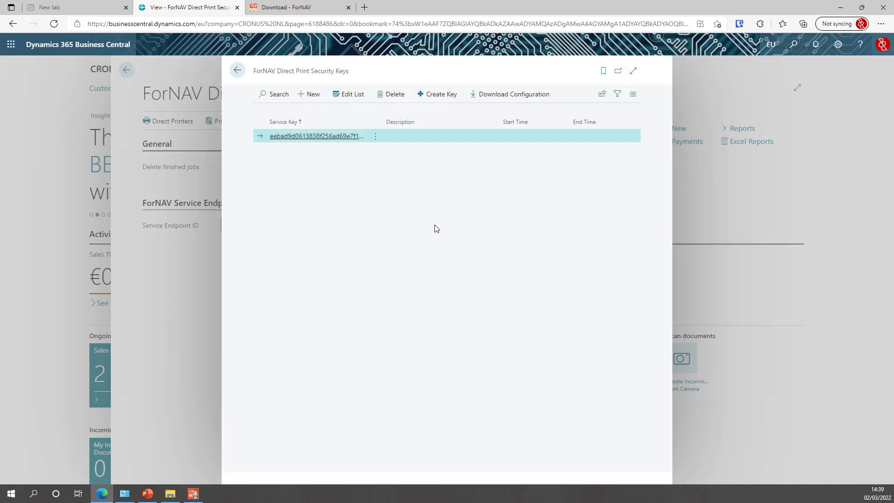
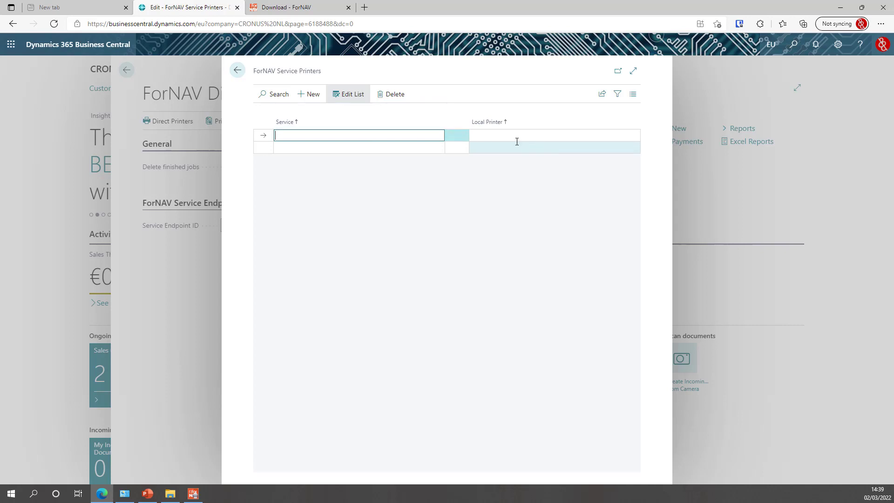
- Reset the integration app and user from ForNAV Direct Print Setup and open the AAD page for granting access
click(239, 71)
click(452, 121)
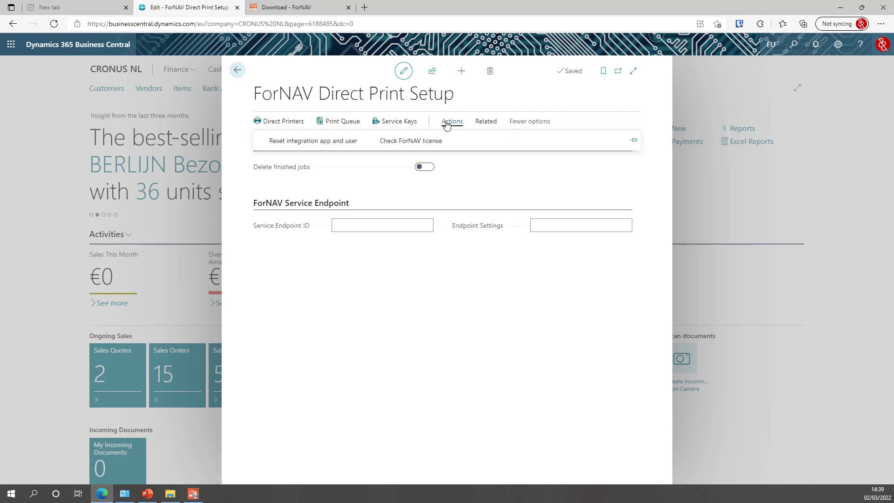
click(328, 142)
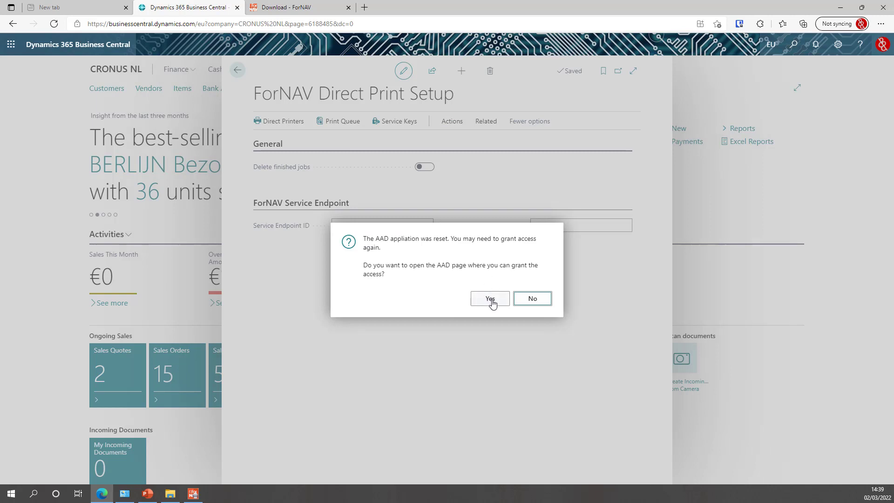
click(492, 302)
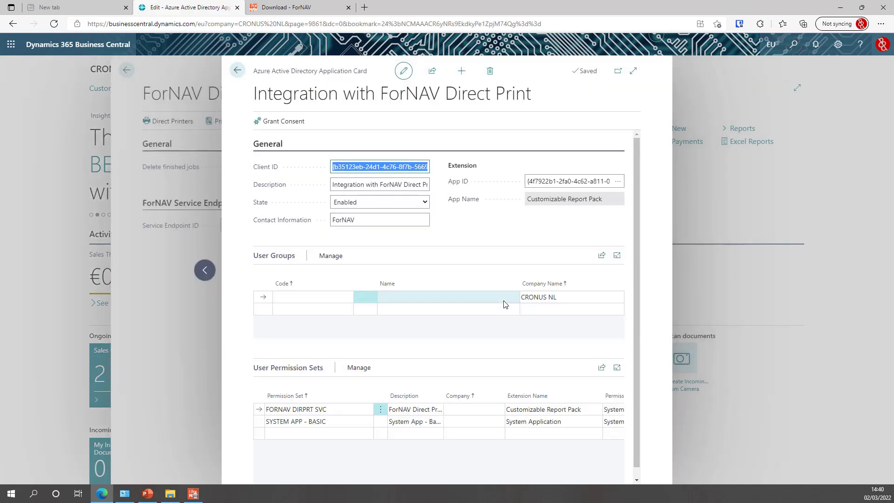
- Grant admin consent for the ForNAV Direct Print integration, accept its requested permissions with the work account, and return to ForNAV Direct Print Setup
click(293, 124)
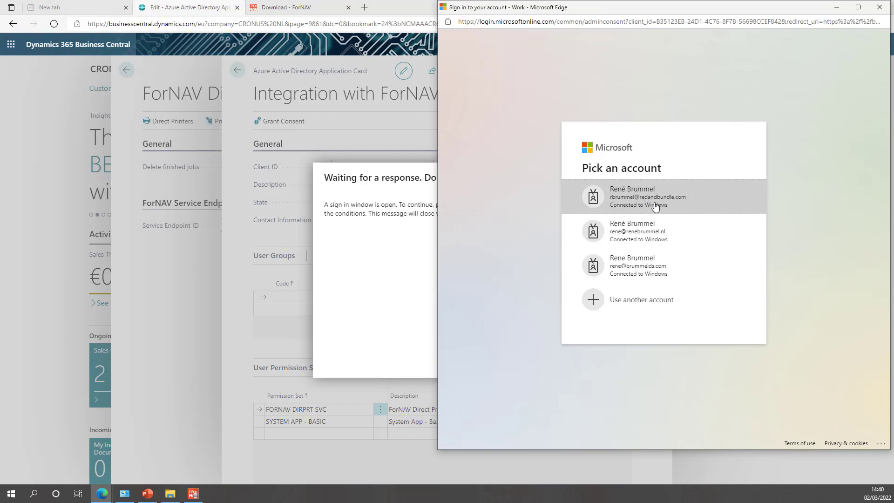
click(655, 202)
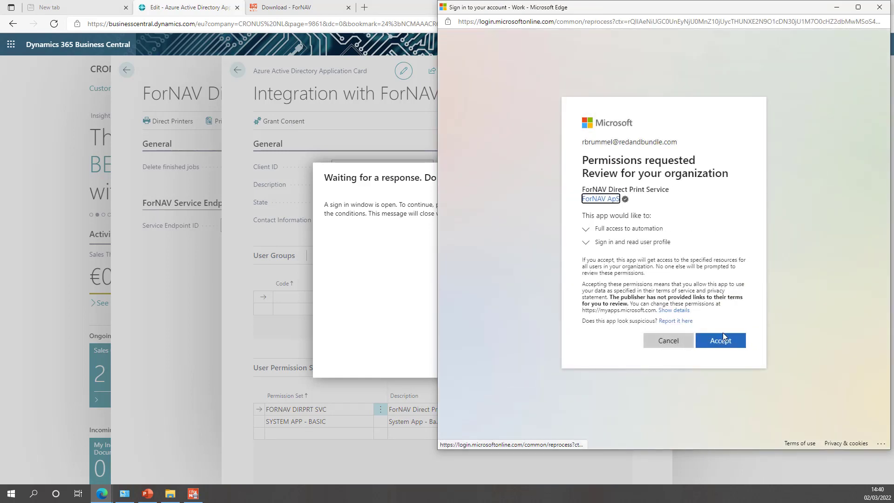
click(720, 347)
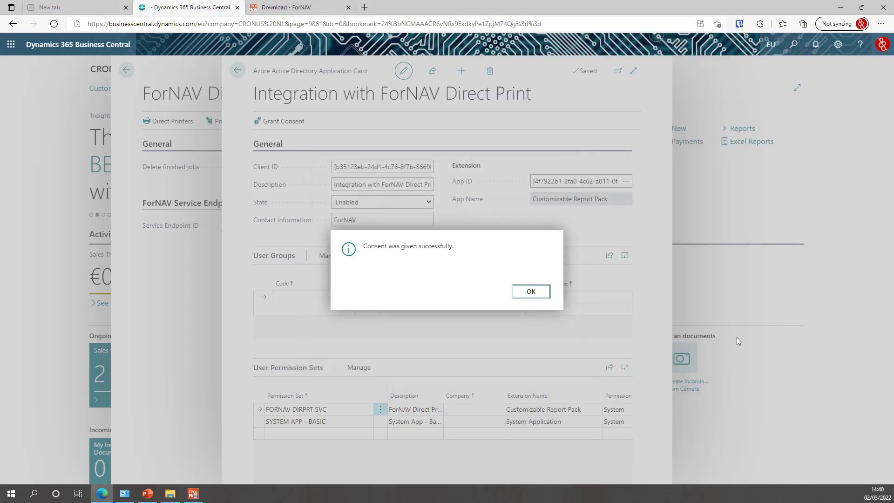
click(538, 293)
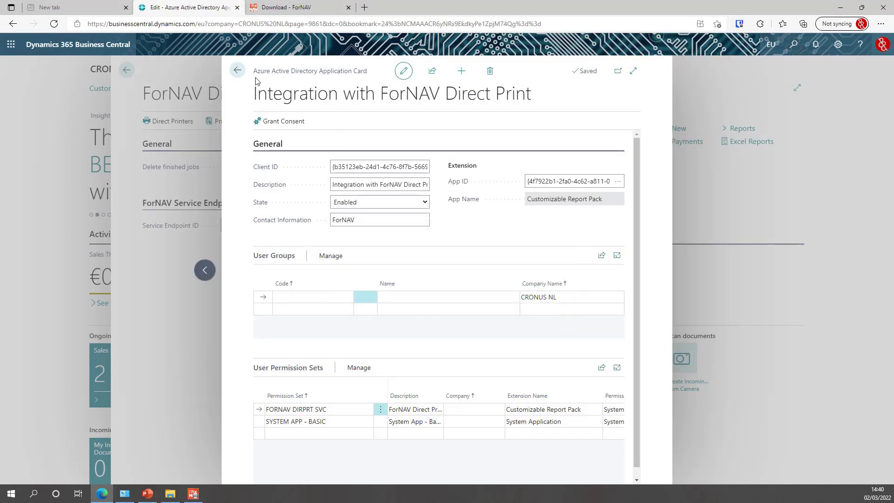
click(238, 71)
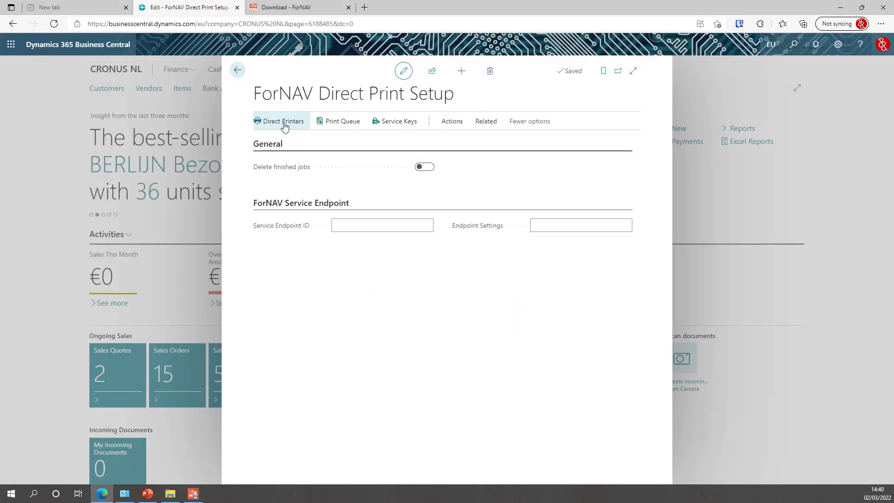
- Check the ForNAV Service Printers list for entries before the Windows service is started, and return to the setup page
click(482, 125)
click(364, 142)
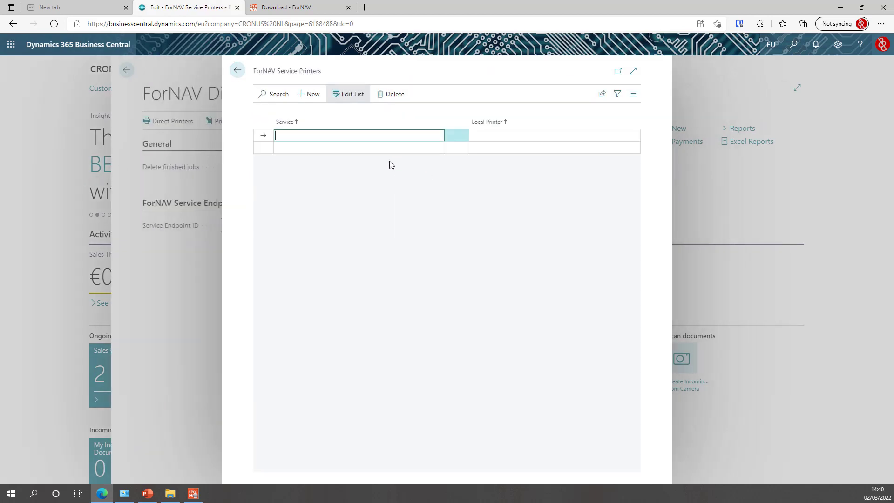
click(239, 75)
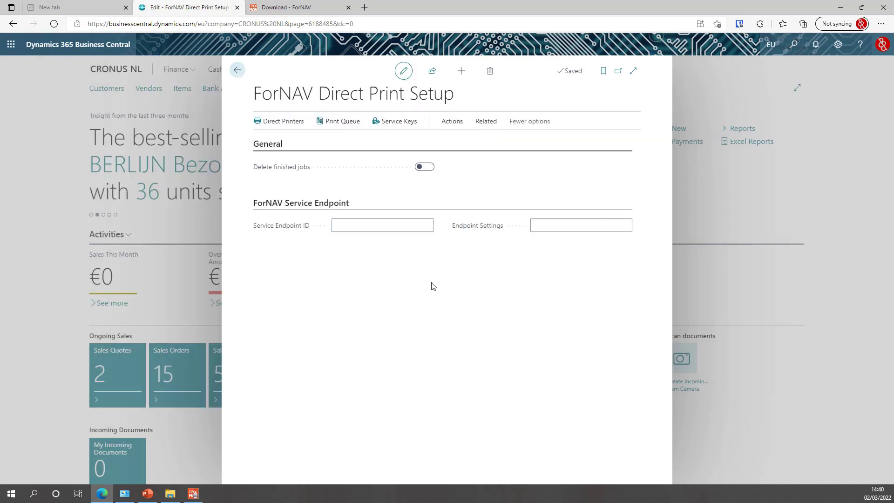
- Switch to ForNAV Direct Print and start the ForNAV Direct Print Service in Windows Services
click(192, 493)
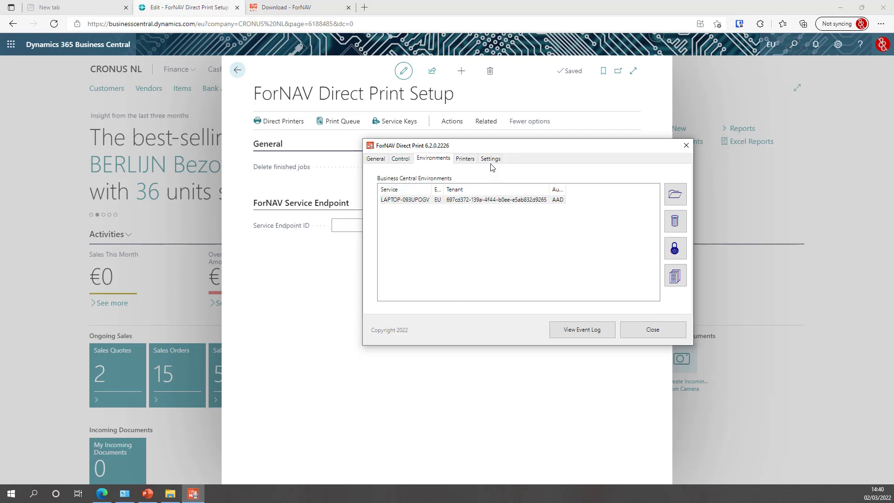
drag(518, 150, 527, 150)
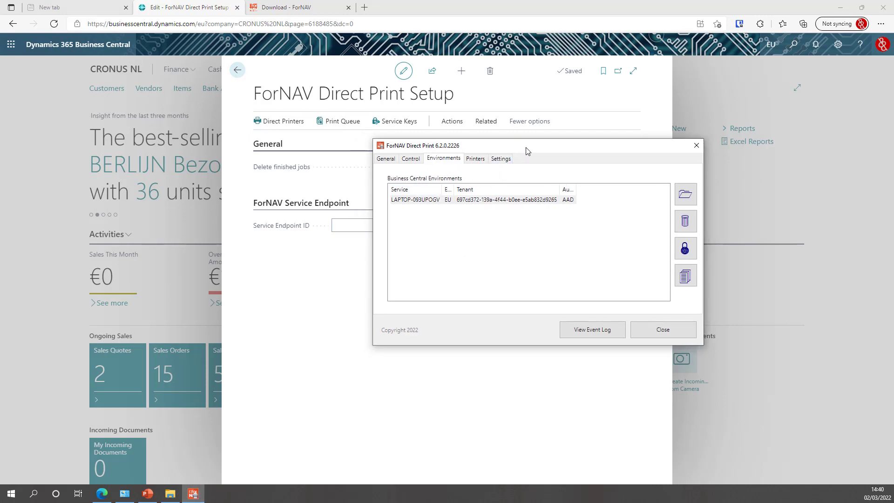
click(500, 158)
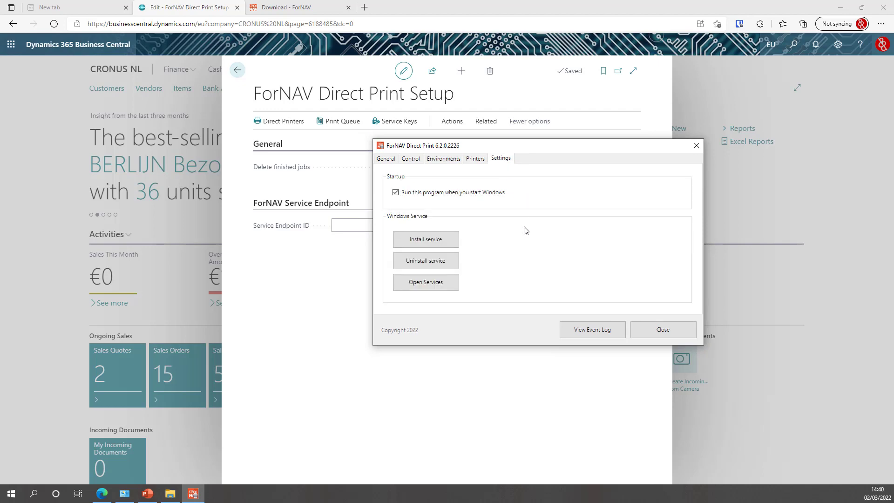
click(443, 284)
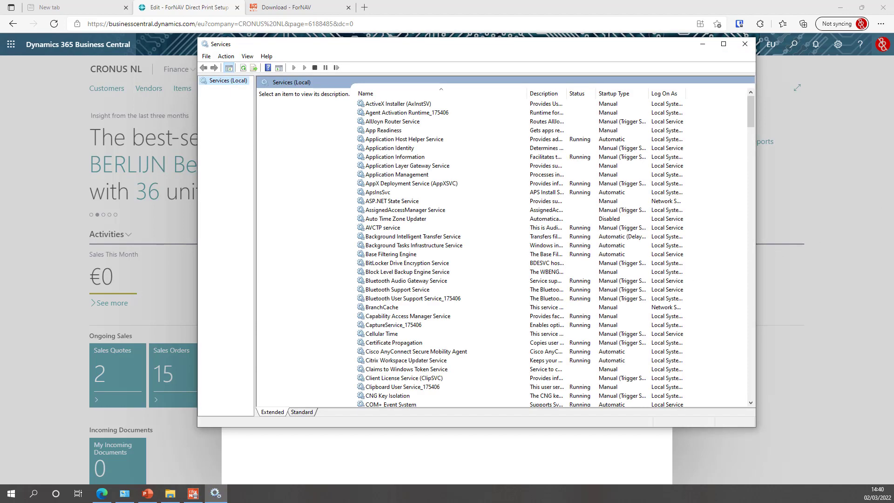
click(389, 205)
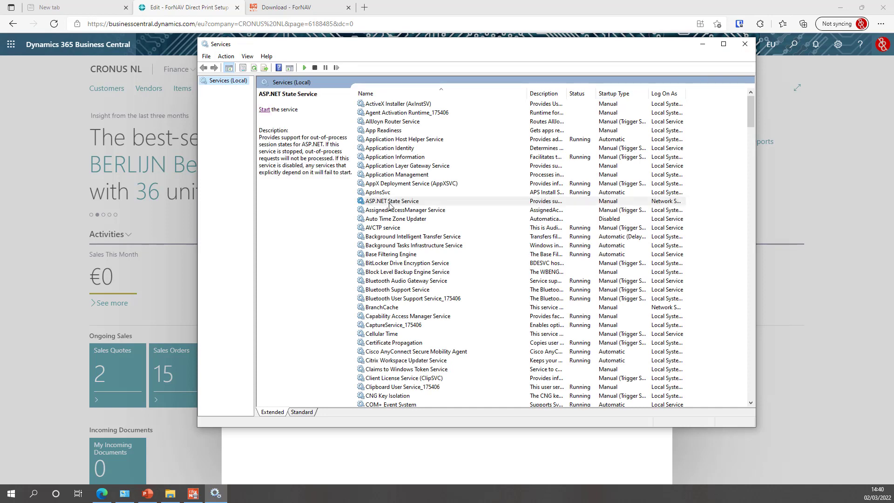
text(for)
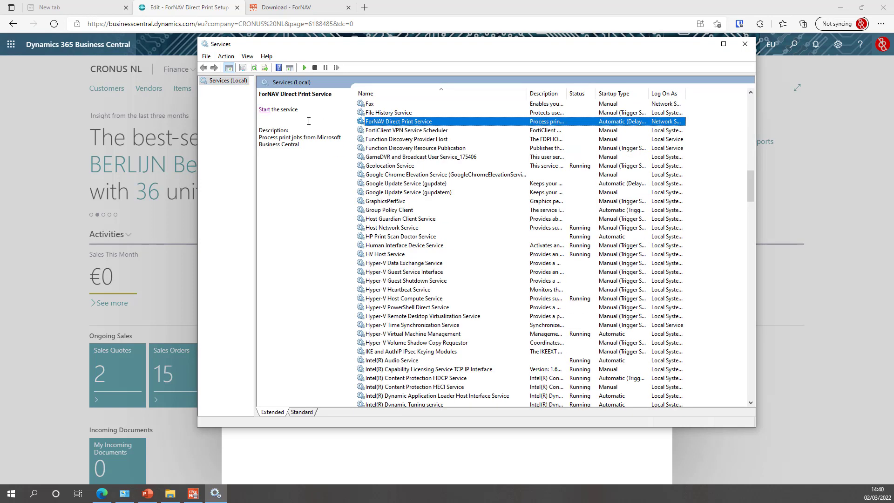
click(260, 110)
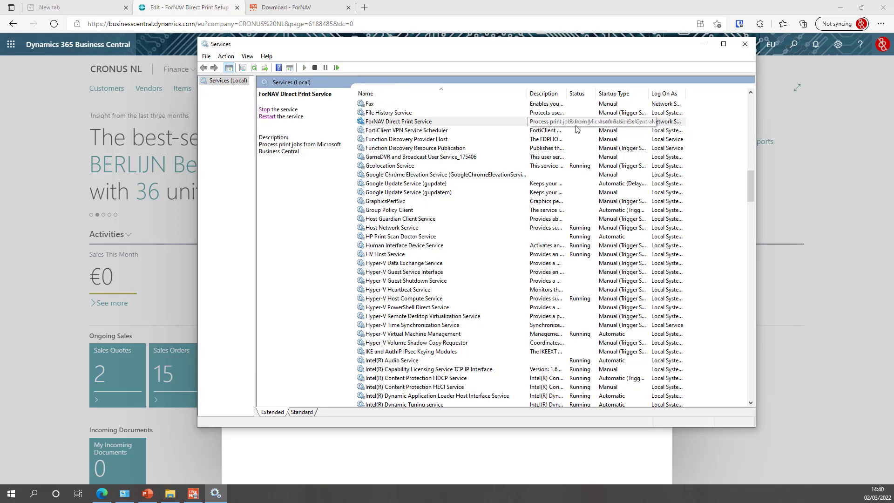
click(745, 43)
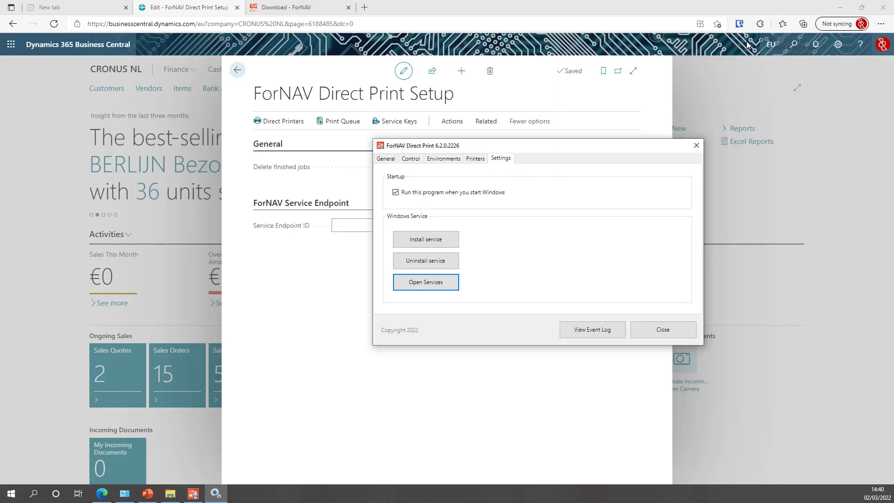
- Return to Business Central and review the local printers registered by the service in ForNAV Service Printers
click(340, 300)
click(485, 121)
click(355, 141)
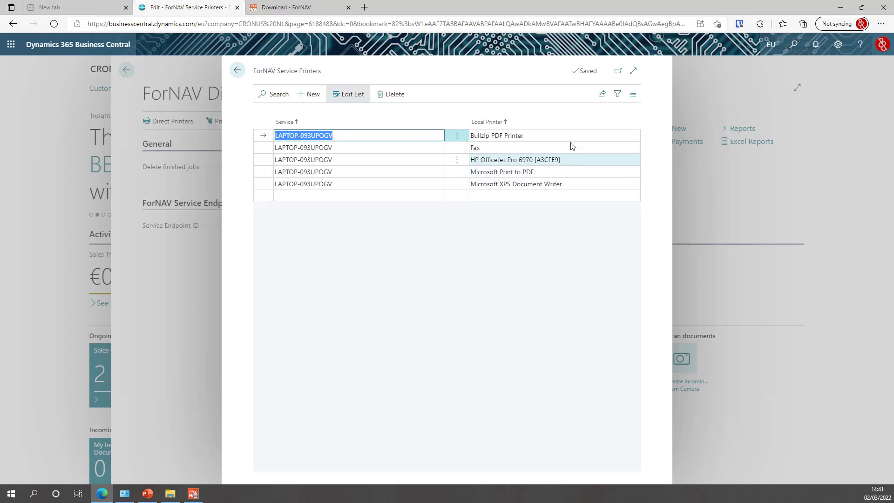
click(524, 219)
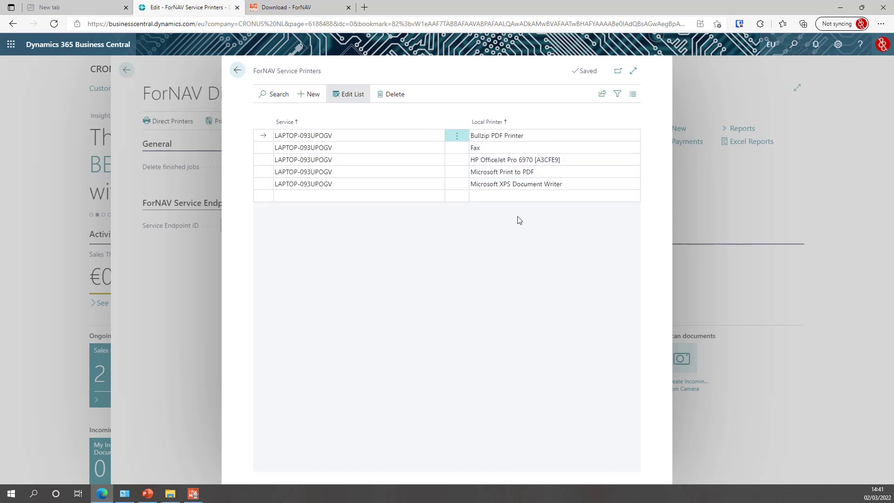
click(237, 70)
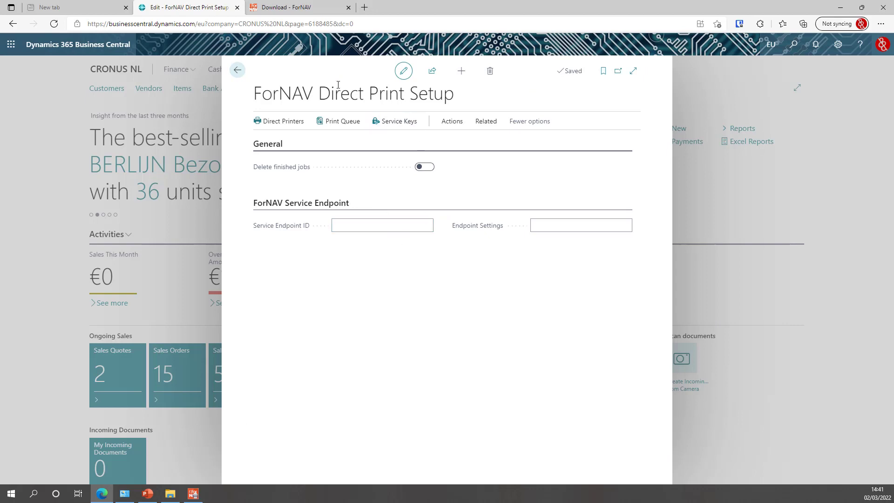
- Add a direct printer named Server PDF in ForNAV Direct Printers and assign it the local Bullzip PDF Printer
click(284, 121)
click(195, 200)
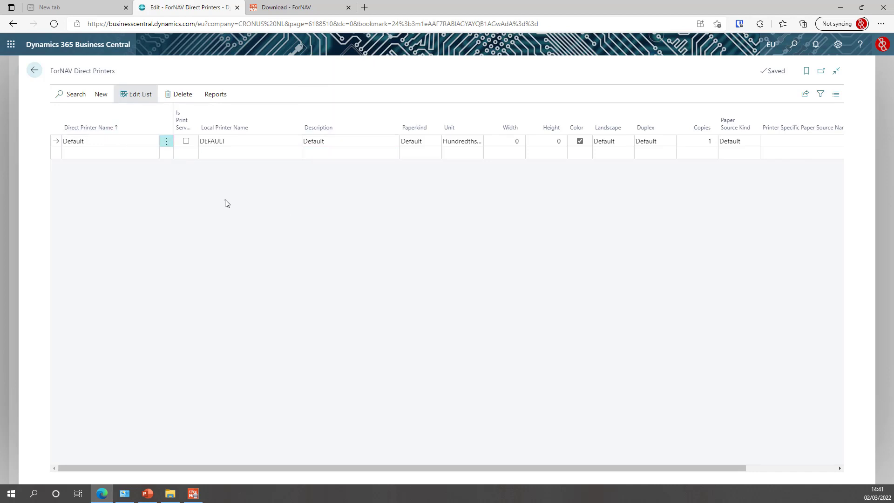
click(135, 153)
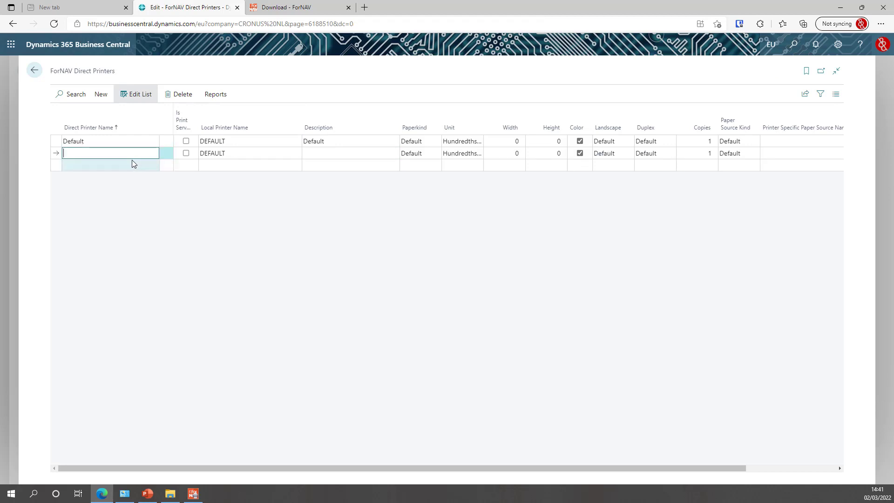
text(Server PDF)
key(Tab)
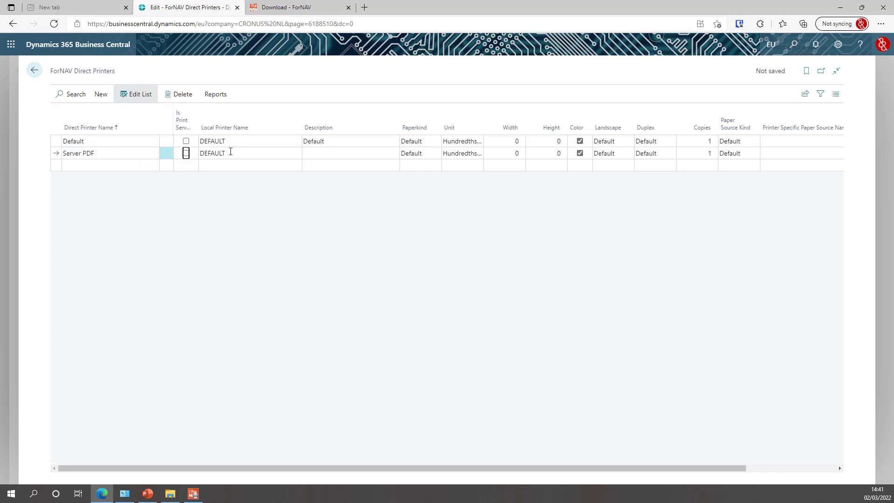
click(246, 153)
click(296, 154)
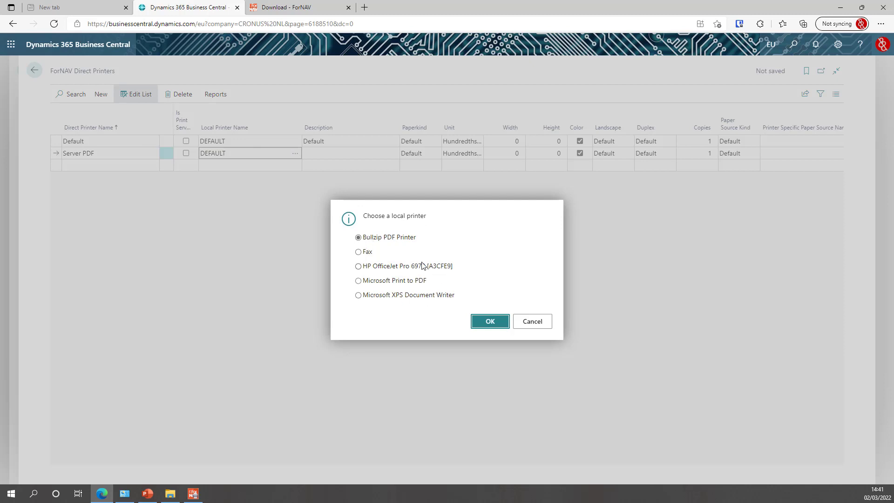
click(490, 322)
- Enter Server PDF as the new direct printer's description, save the row, and return to the Business Central home page
key(Tab)
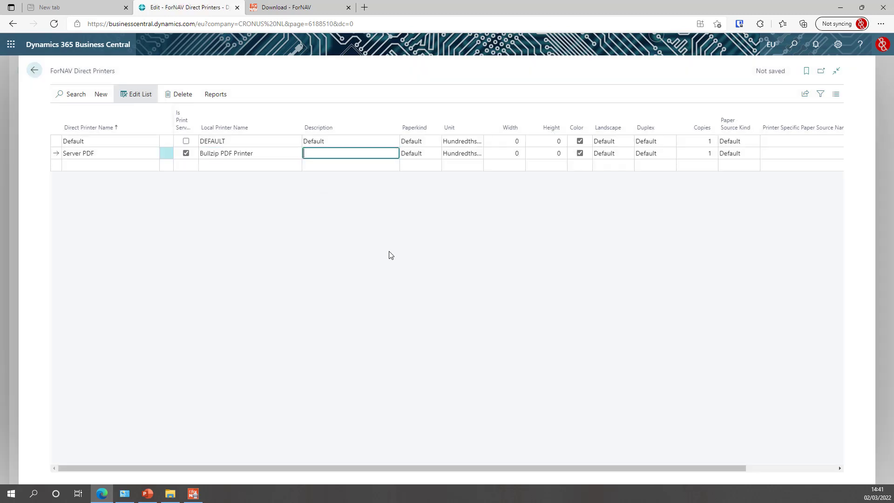
text(Serv)
key(Up)
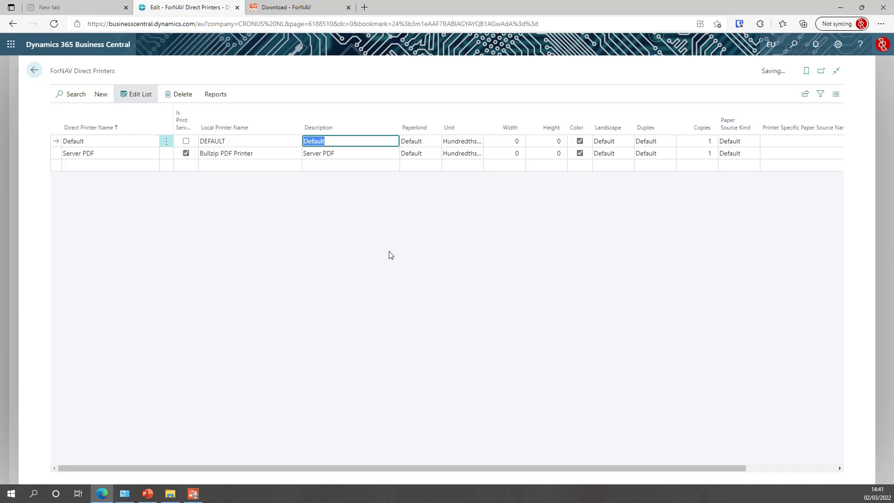
key(Down)
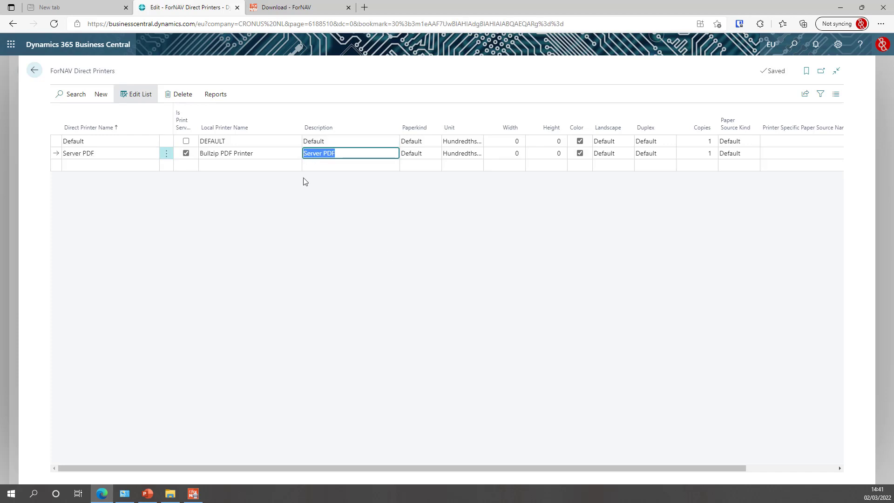
click(370, 195)
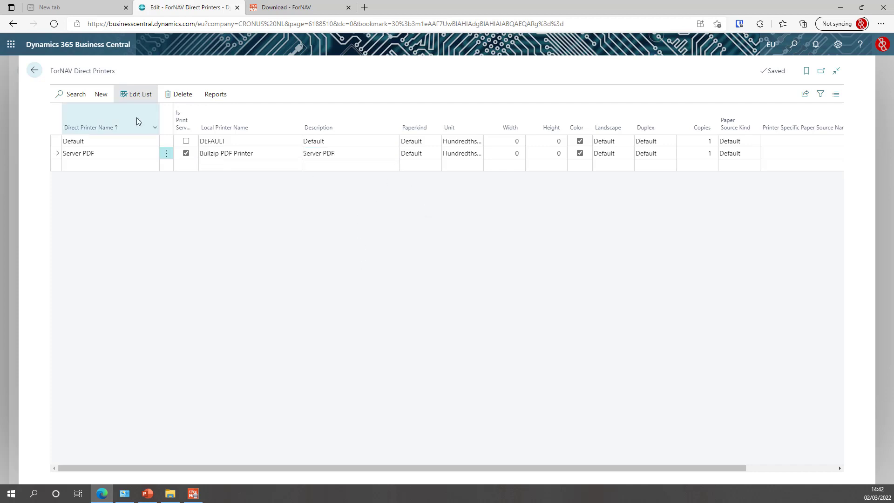
click(34, 70)
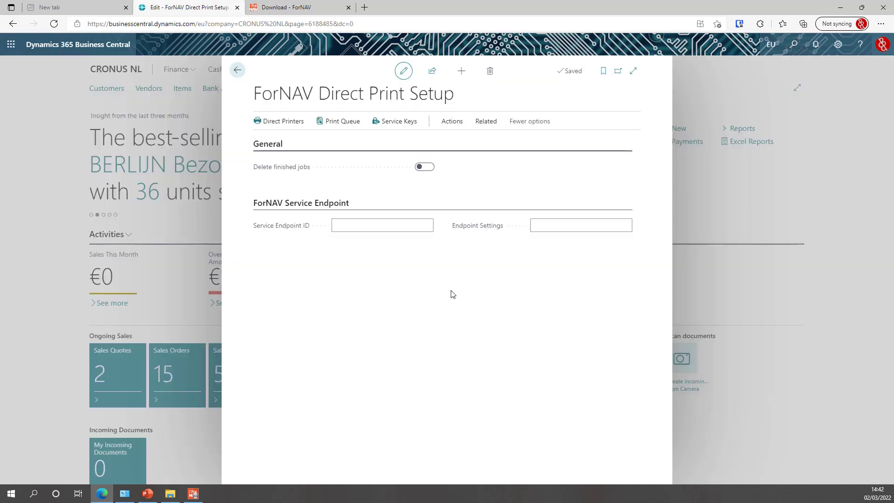
click(238, 71)
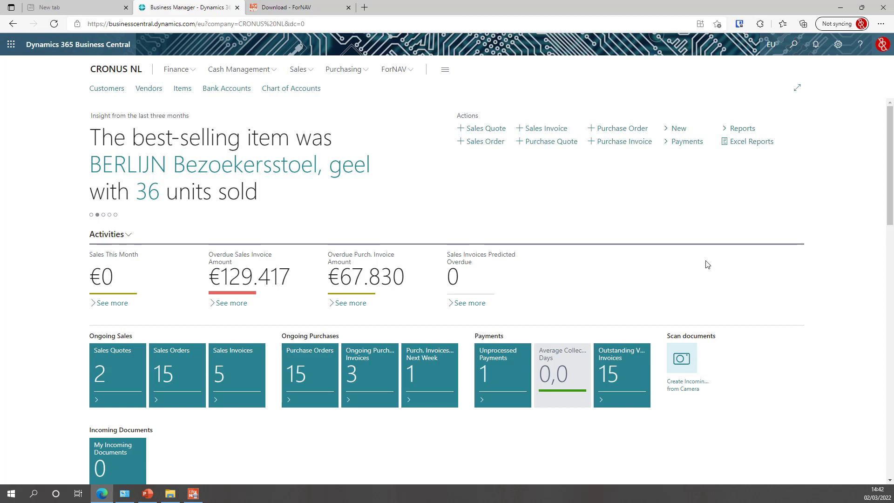
- Run the Customer List report from the ForNAV standard reports and select Server PDF as its printer
click(395, 70)
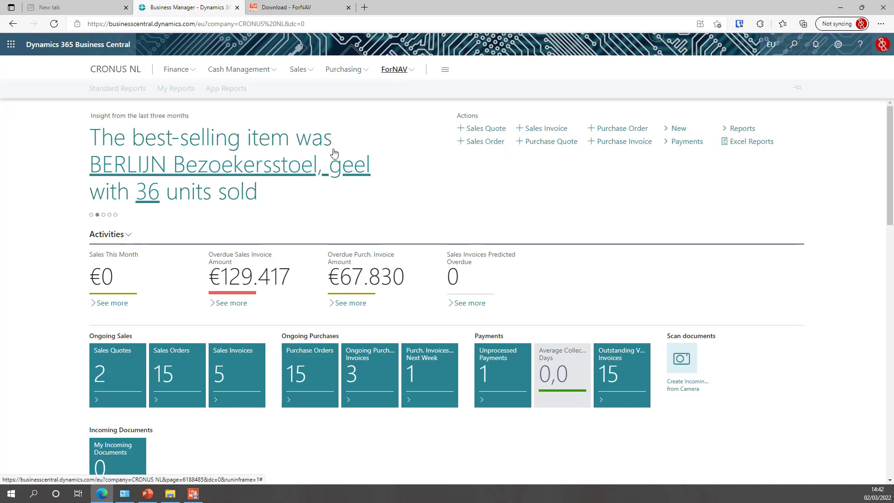
click(131, 90)
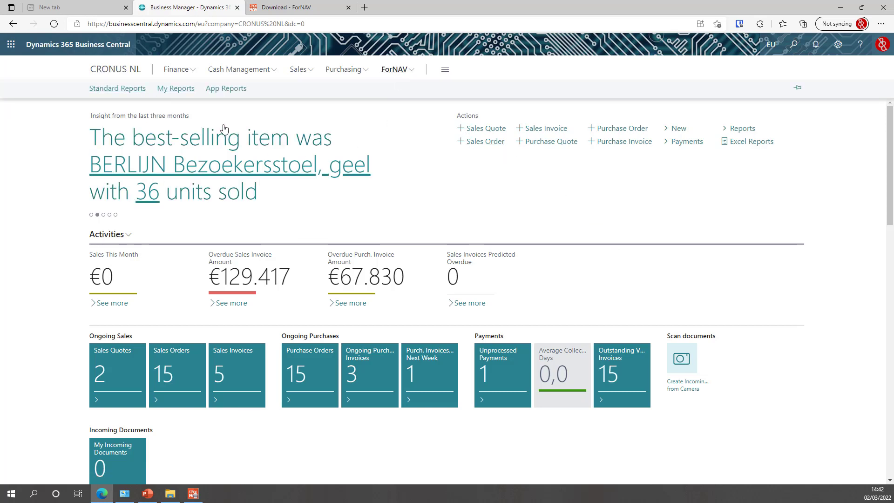
click(217, 153)
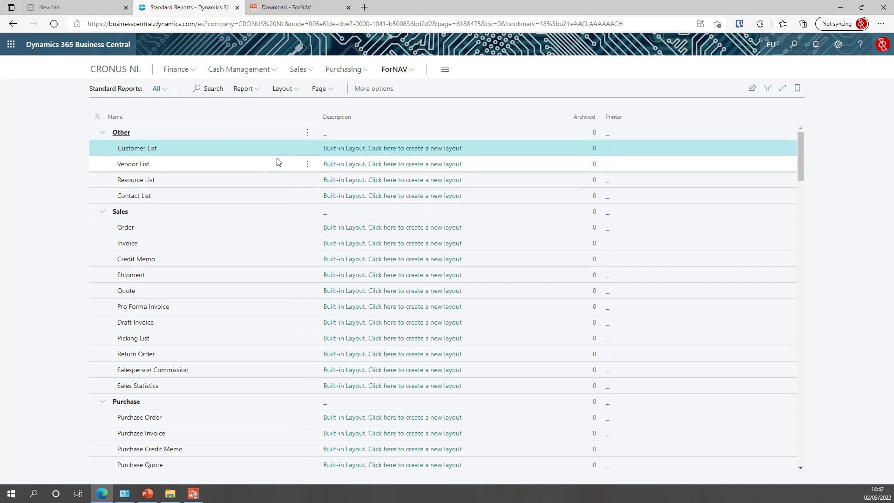
click(249, 89)
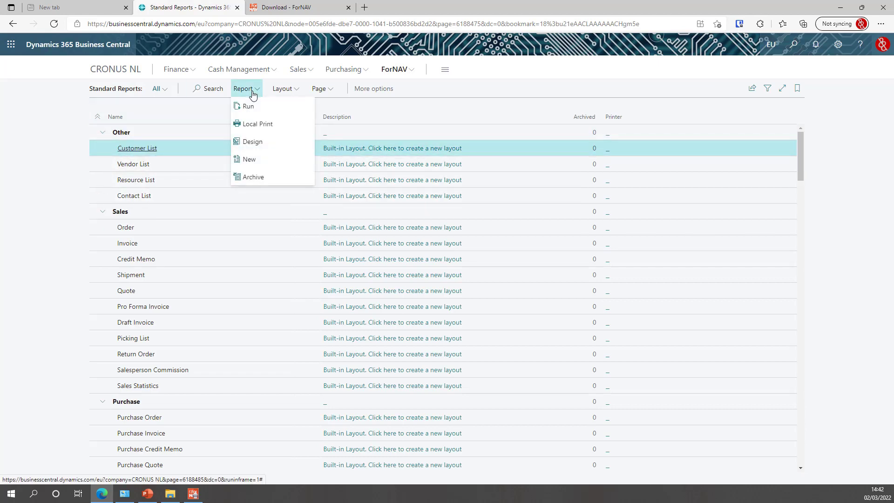
click(260, 107)
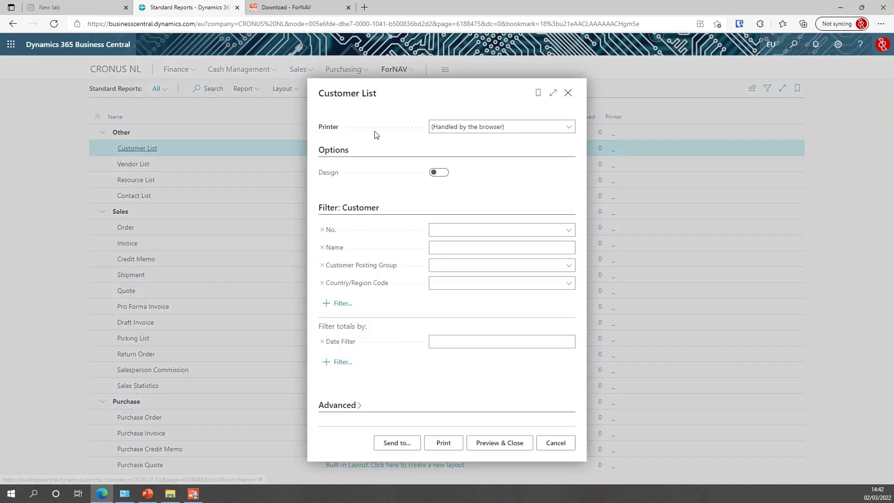
click(568, 128)
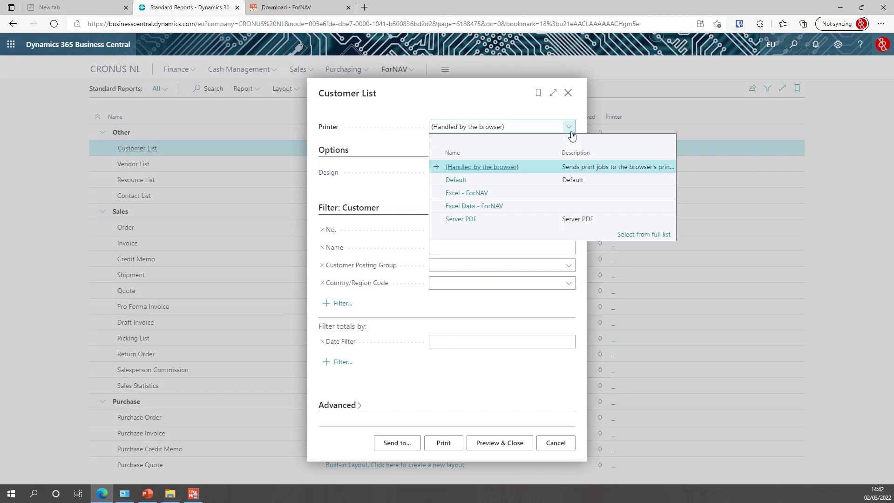
click(490, 222)
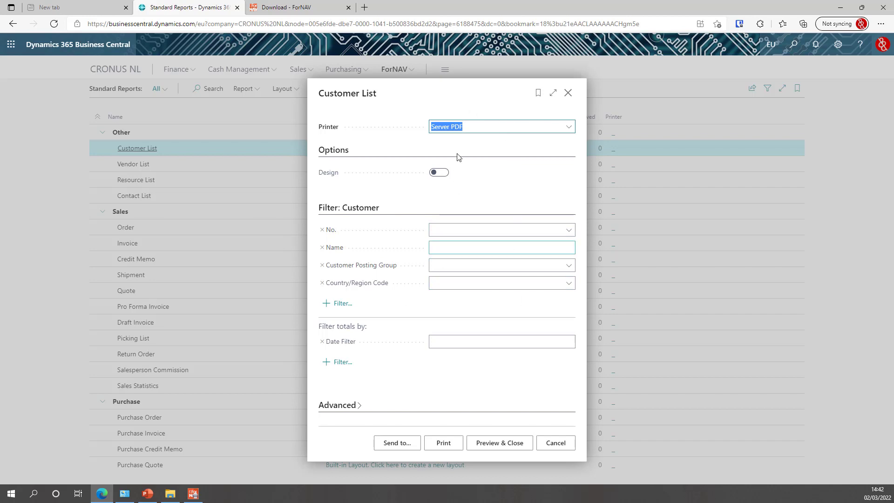
- Print the Customer List to Server PDF and check for the job in the Bullzip PDF Printer queue window
click(461, 442)
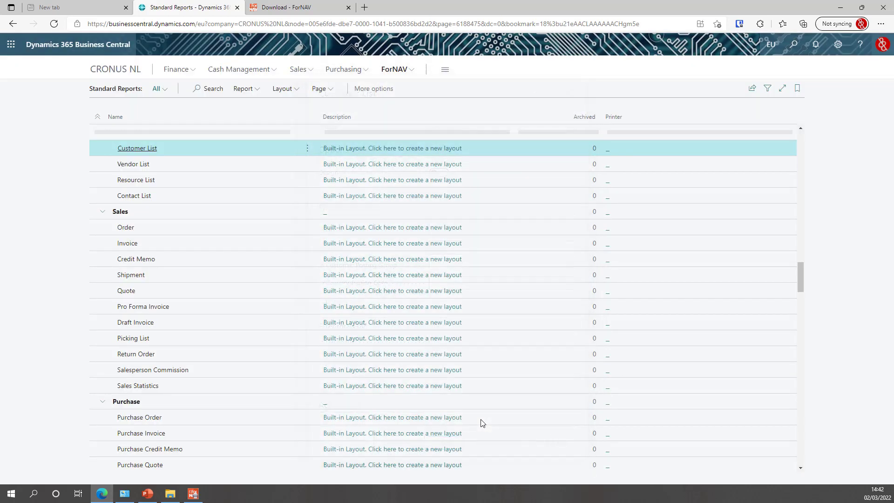
click(126, 496)
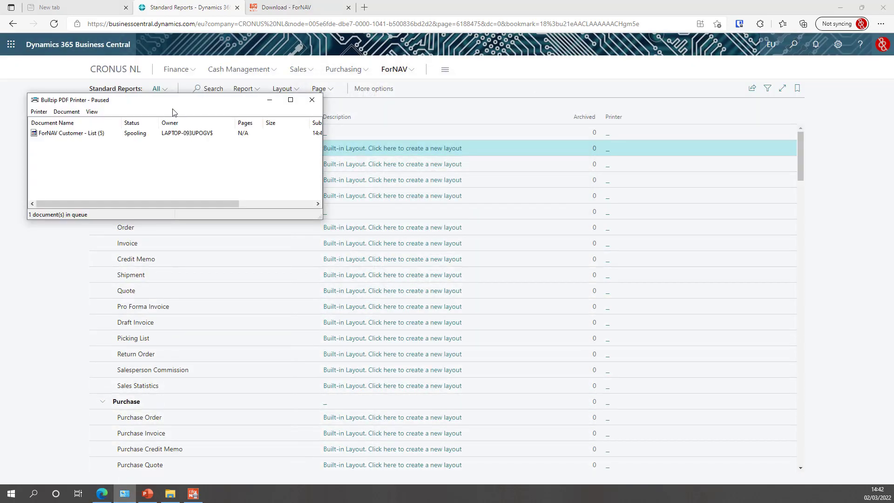
drag(163, 95, 177, 102)
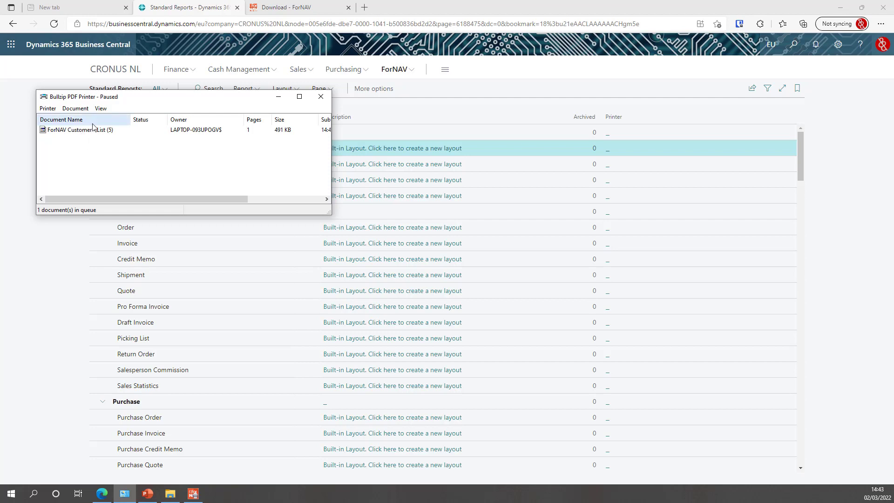
- Cancel the ForNAV Customer - List document in the Bullzip PDF Printer queue and return to Business Central
click(75, 130)
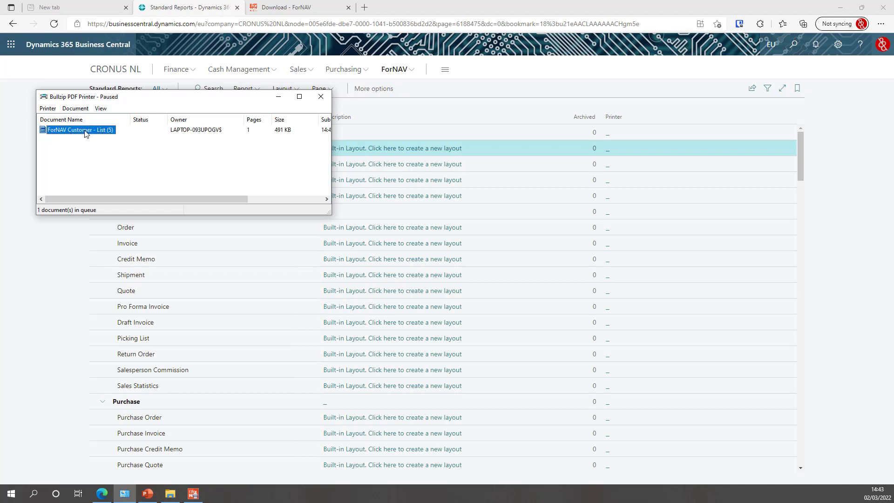
right_click(86, 135)
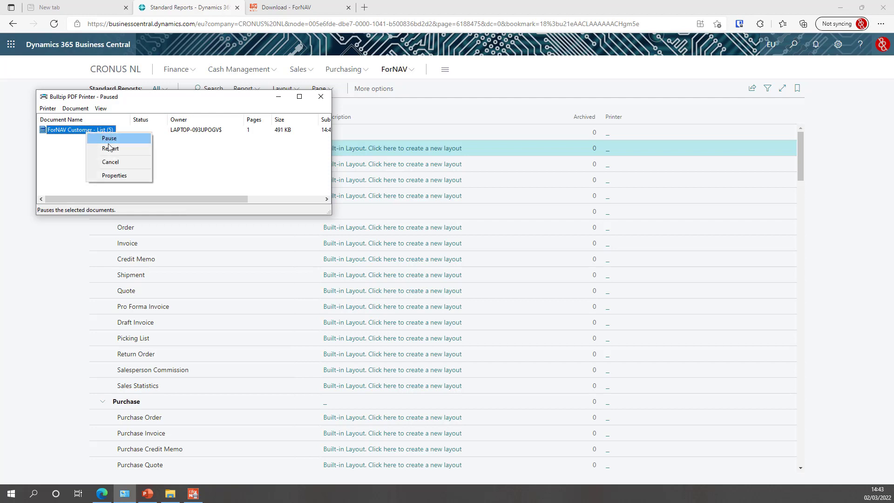
click(125, 161)
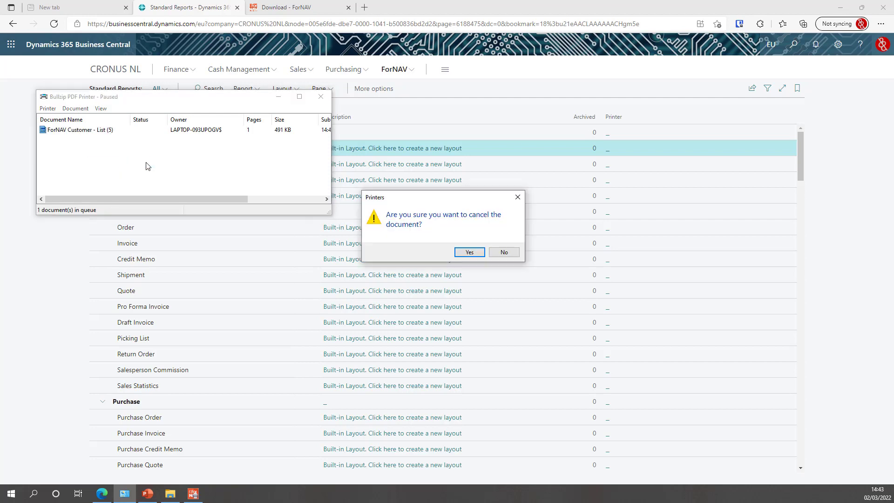
click(464, 252)
click(91, 271)
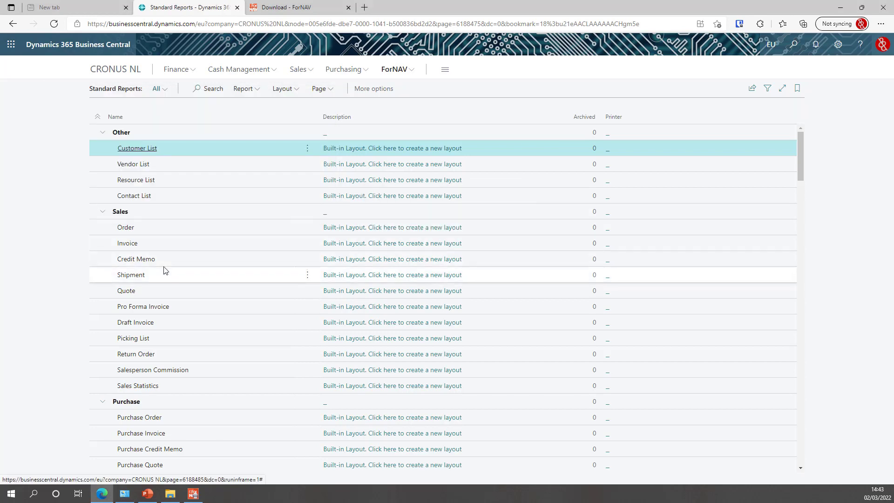
- Search Business Central for the print setup and open the ForNAV Direct Print Setup page
click(793, 44)
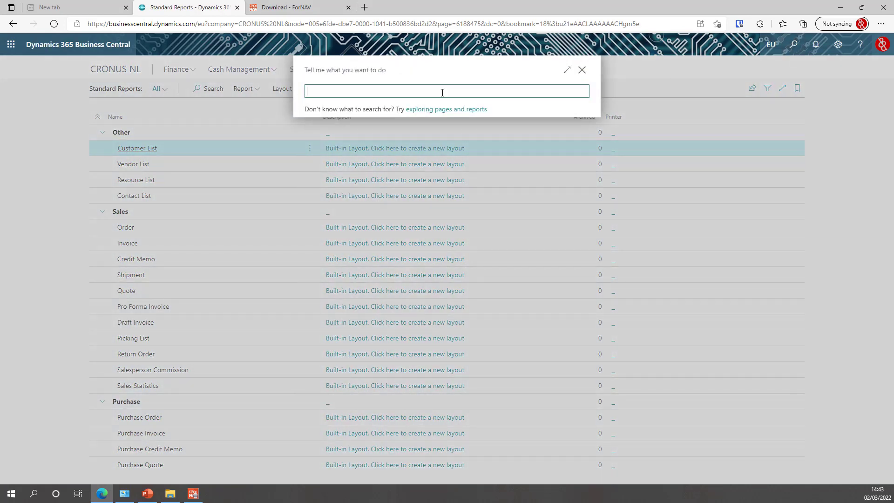
text(prin serv)
key(BackSpace)
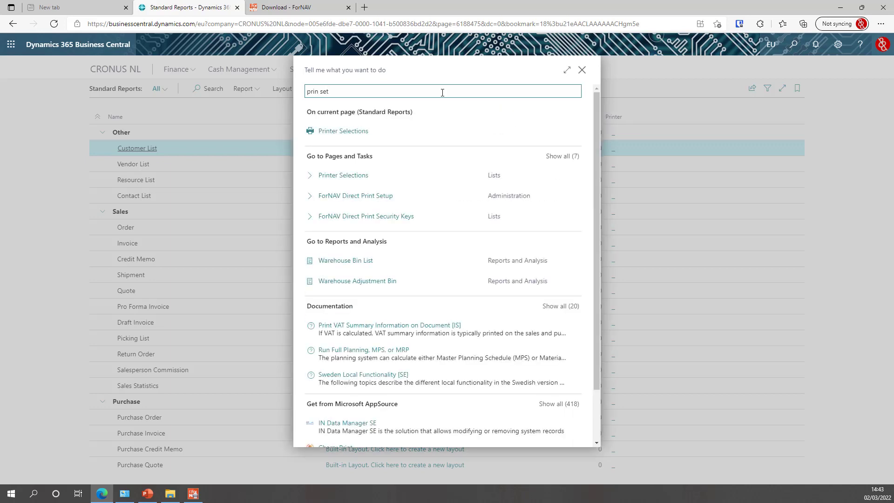
text(u)
key(Down)
key(Return)
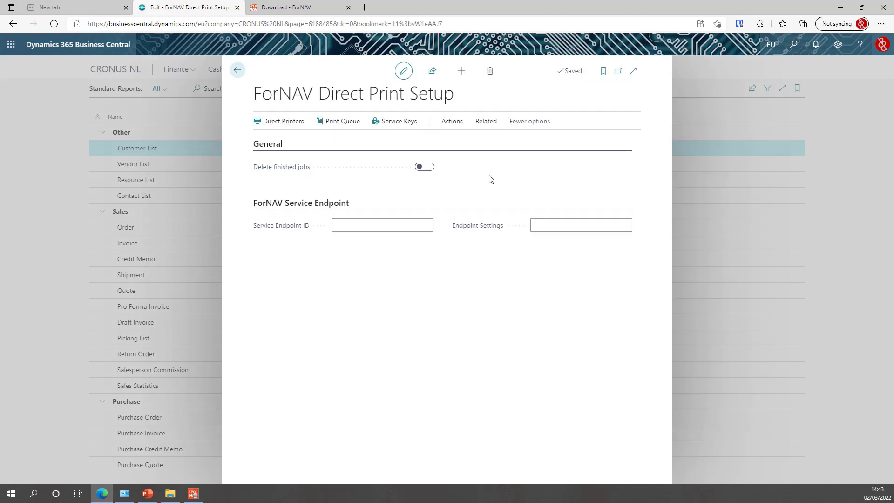
- Open the ForNAV Print Queue and review the Customer List job's status, direct printer, local printer, handling service, message and company
click(344, 122)
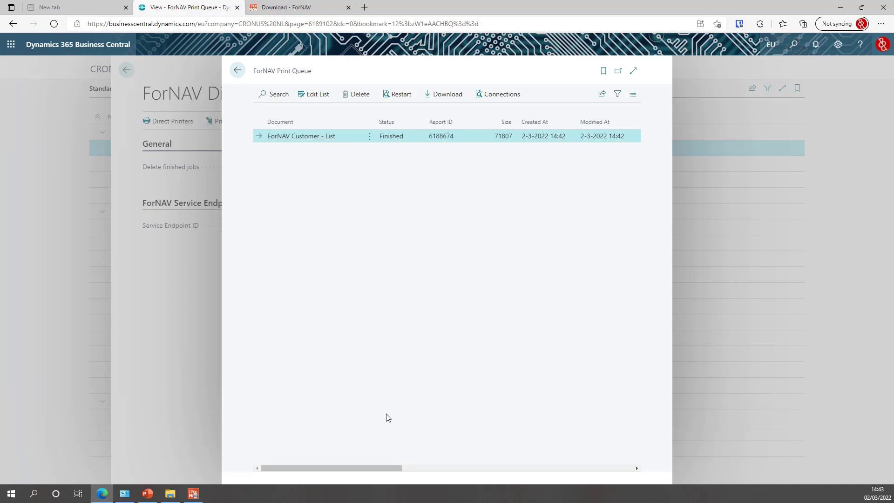
drag(386, 468, 516, 469)
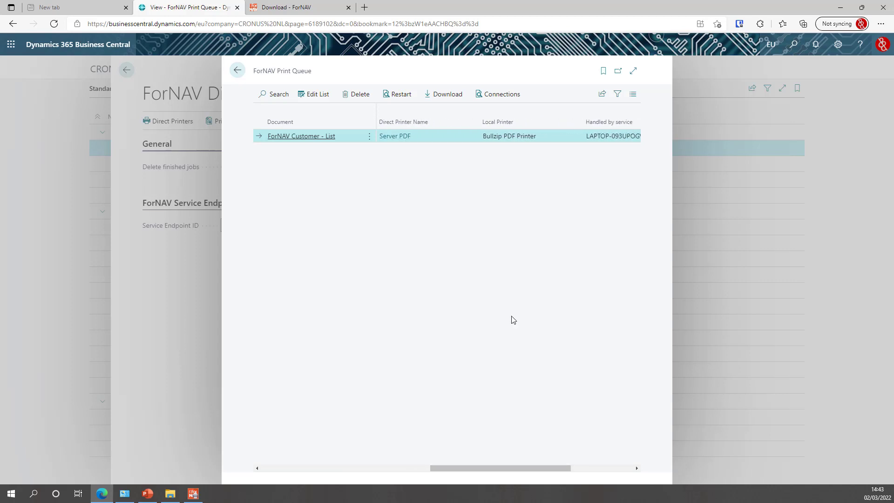
drag(525, 474, 574, 475)
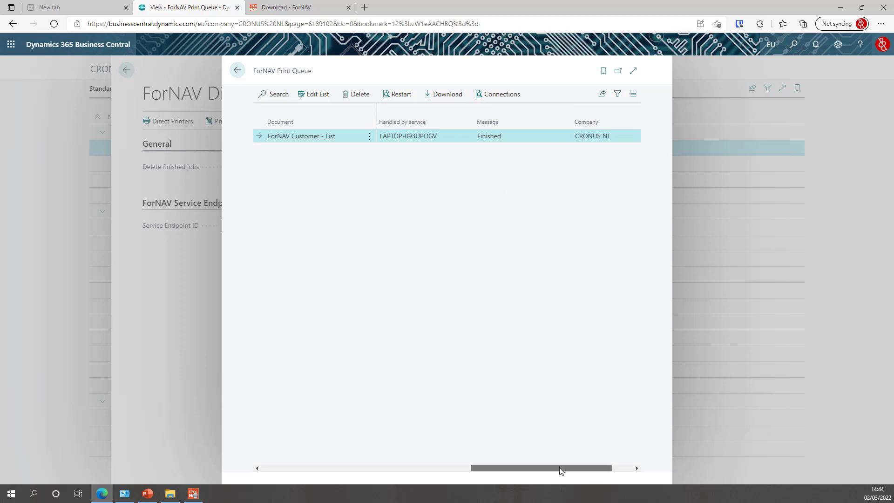
drag(558, 469, 305, 471)
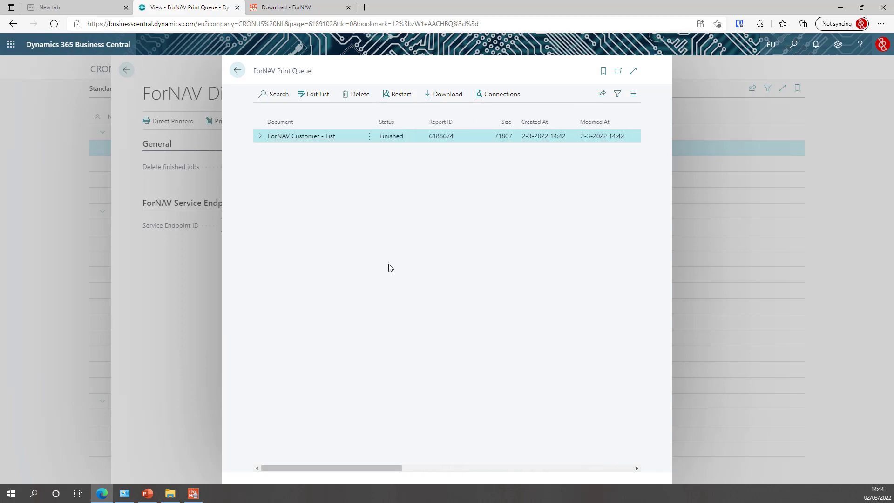
- Restart the Customer List job in the ForNAV Print Queue and cancel its document in the Bullzip PDF Printer queue
click(403, 95)
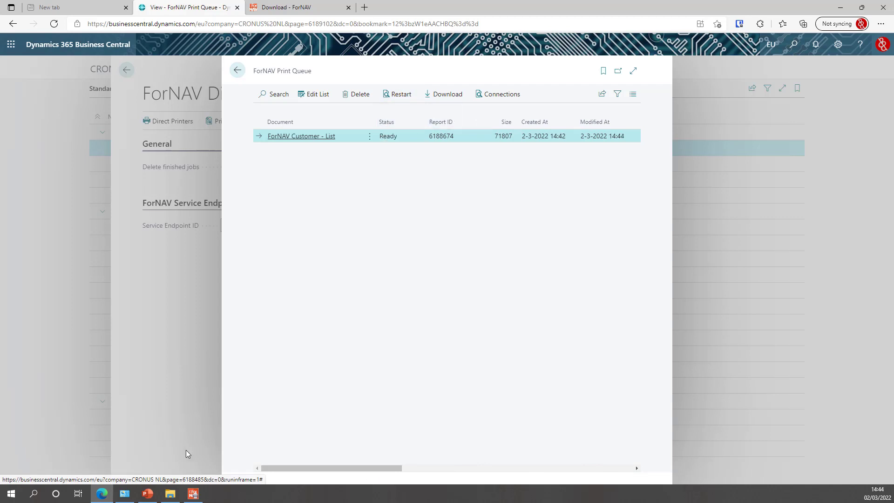
click(124, 493)
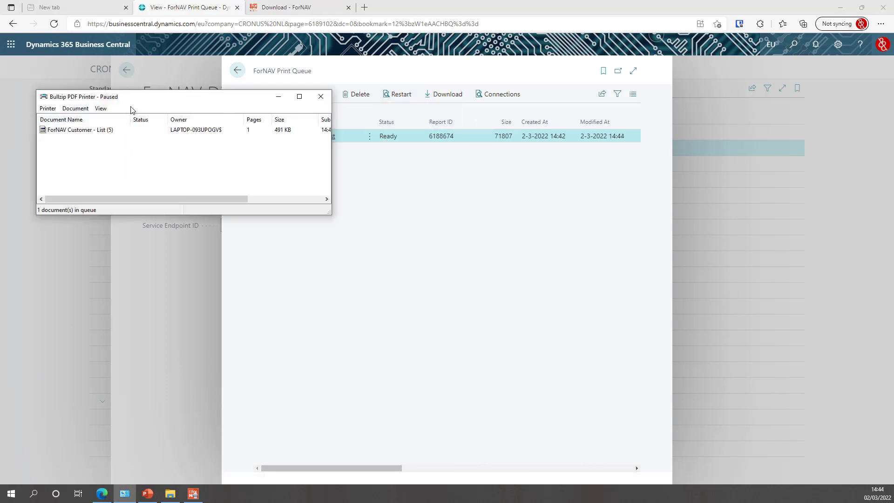
click(80, 130)
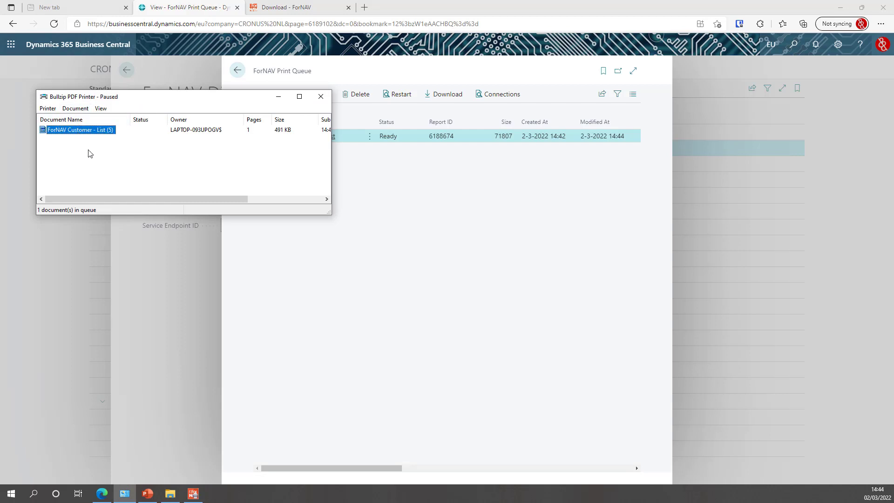
right_click(89, 135)
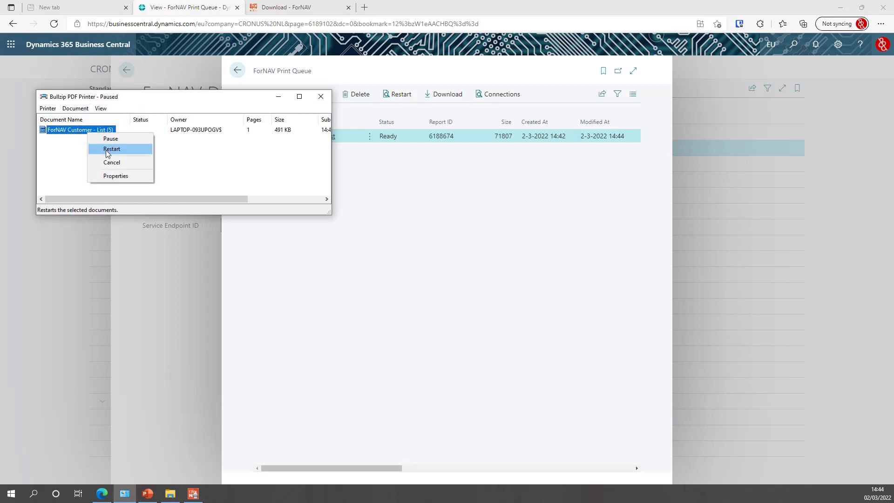
click(115, 161)
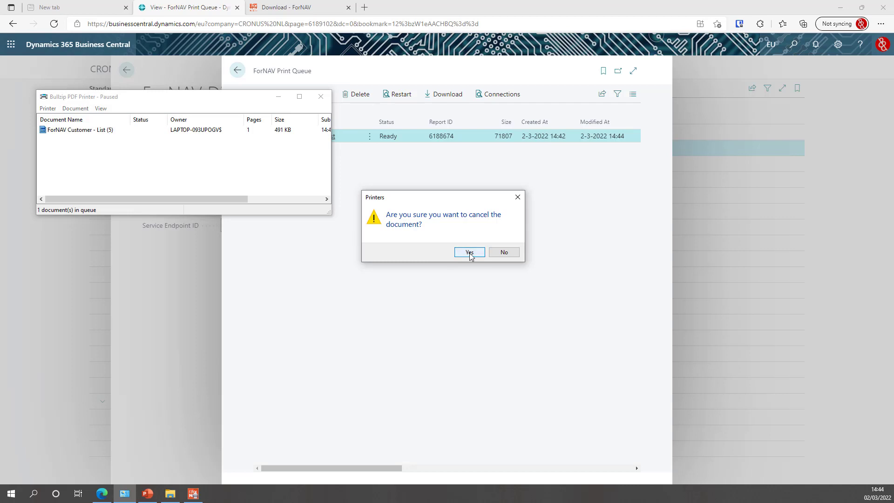
click(470, 252)
click(427, 239)
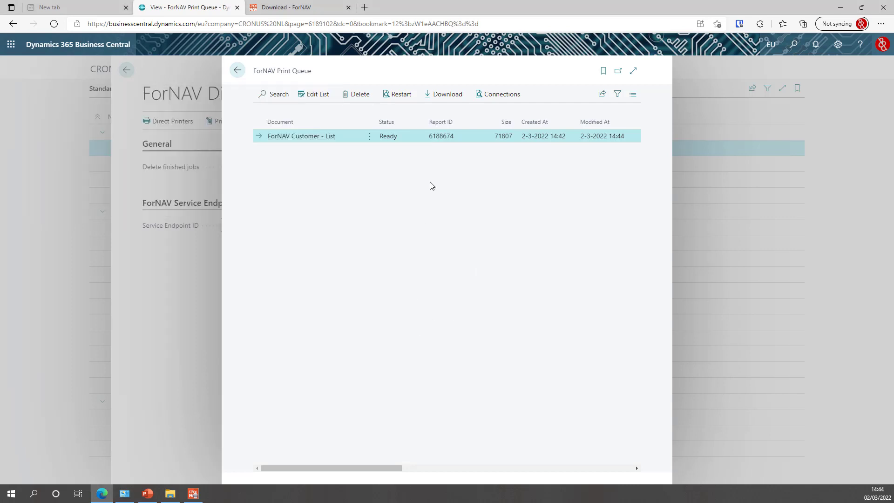
- Download the Customer List print job as a PDF, open it to view the report, and close it
click(449, 95)
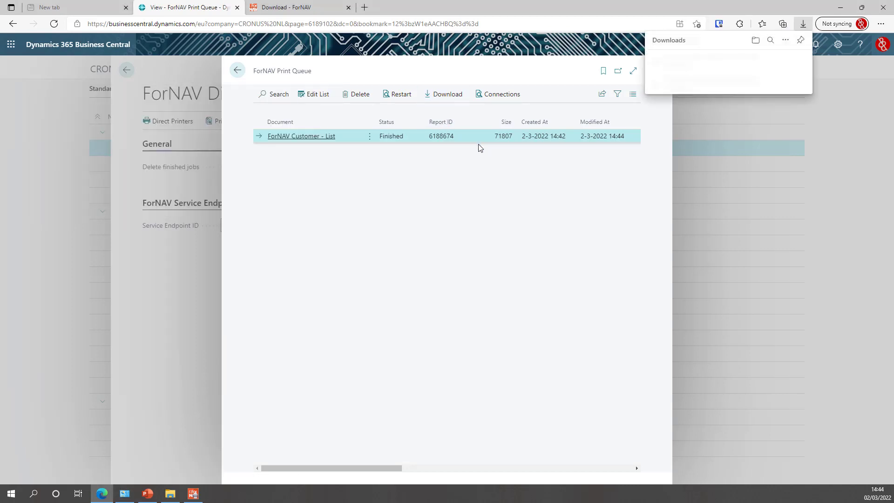
click(675, 66)
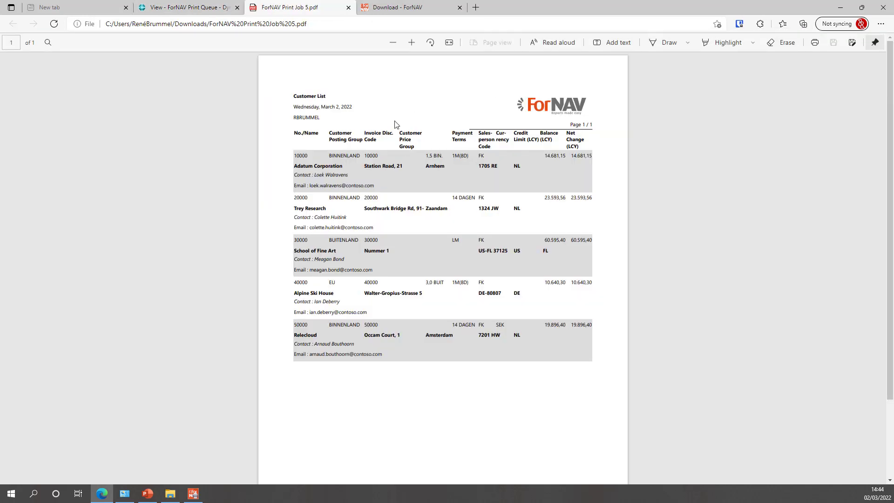
click(348, 7)
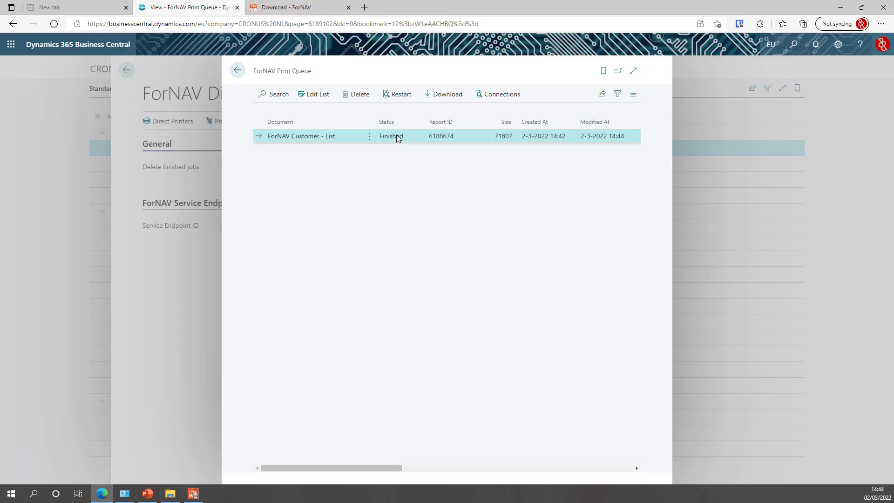
- Delete the Customer List job from the ForNAV Print Queue and return to ForNAV Direct Print Setup
click(365, 99)
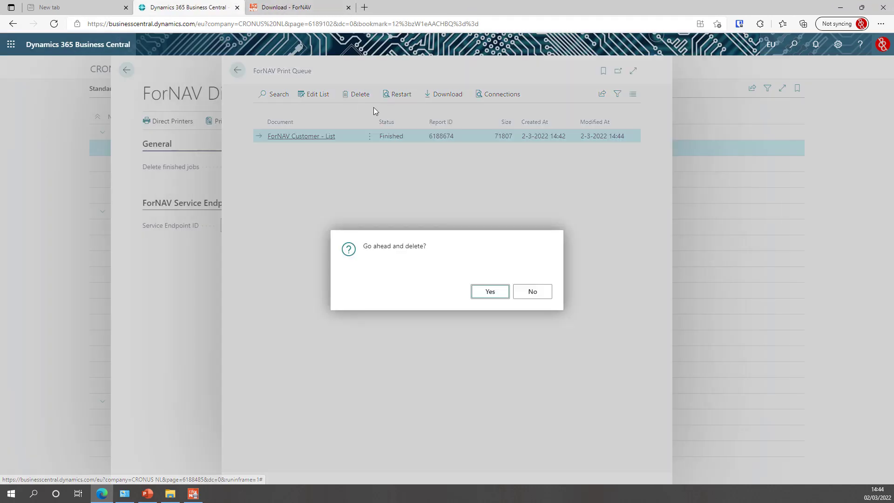
click(484, 293)
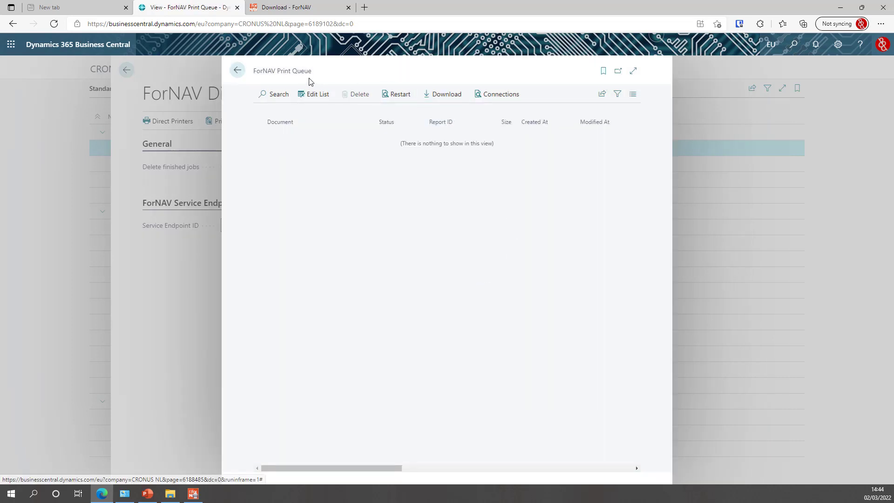
click(238, 71)
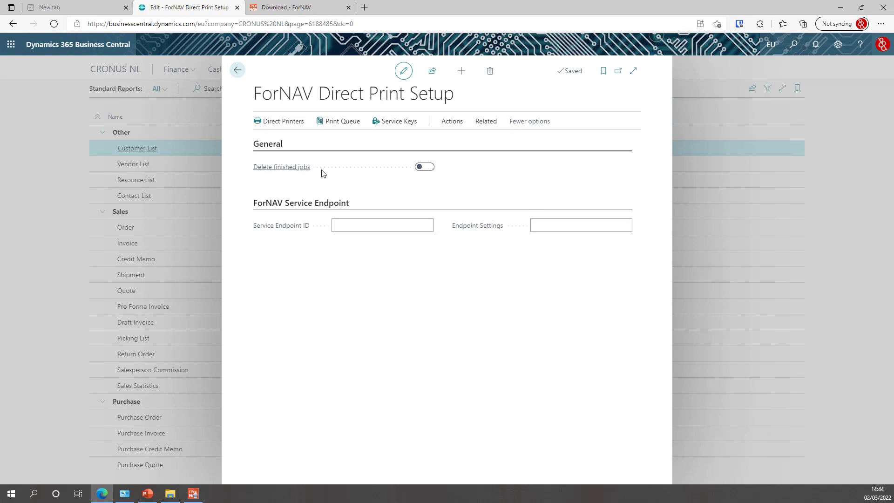
- Review the Delete finished jobs option and the Service Endpoint ID and Endpoint Settings fields, and close ForNAV Direct Print Setup
click(423, 167)
click(333, 225)
click(546, 228)
click(412, 228)
click(566, 227)
click(403, 231)
click(237, 70)
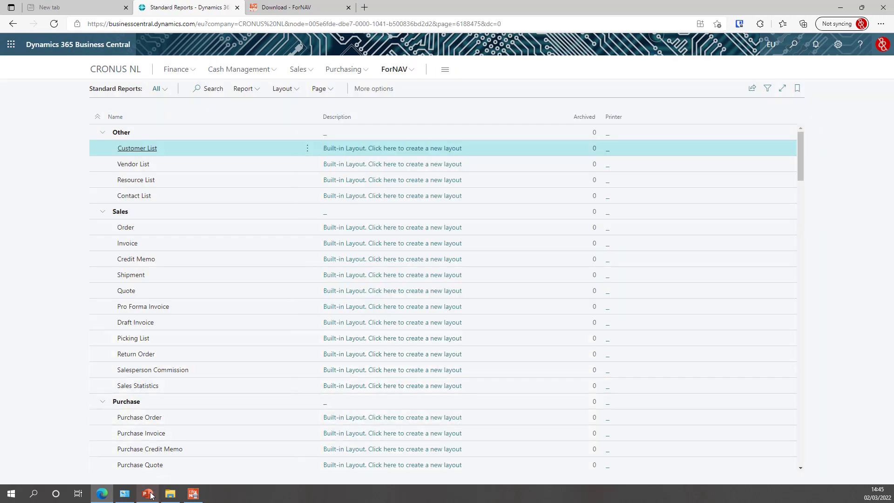